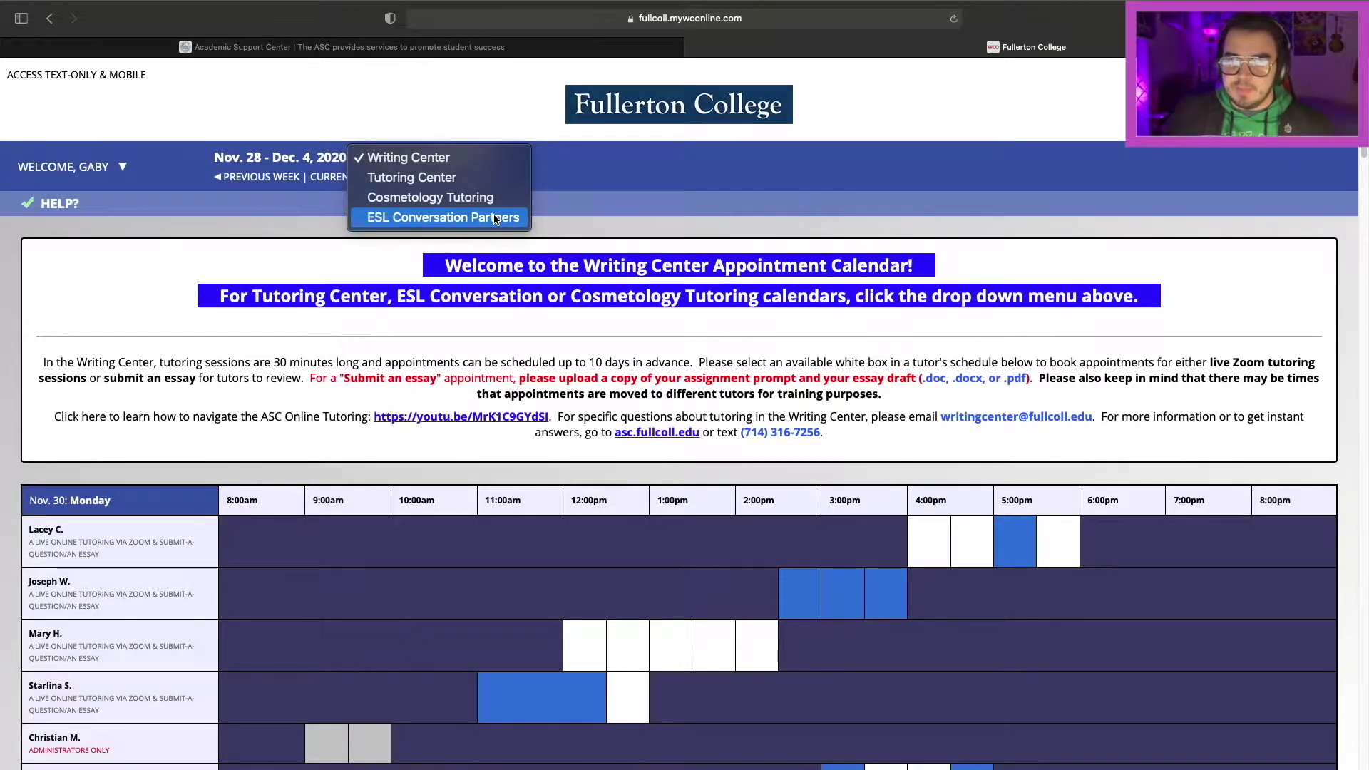
Examine the Writing Center calendar's open, booked and administrator-only time slots for the week of Nov. 28 - Dec. 4, 2020
{"action": "left_click", "coordinate": [632, 181]}
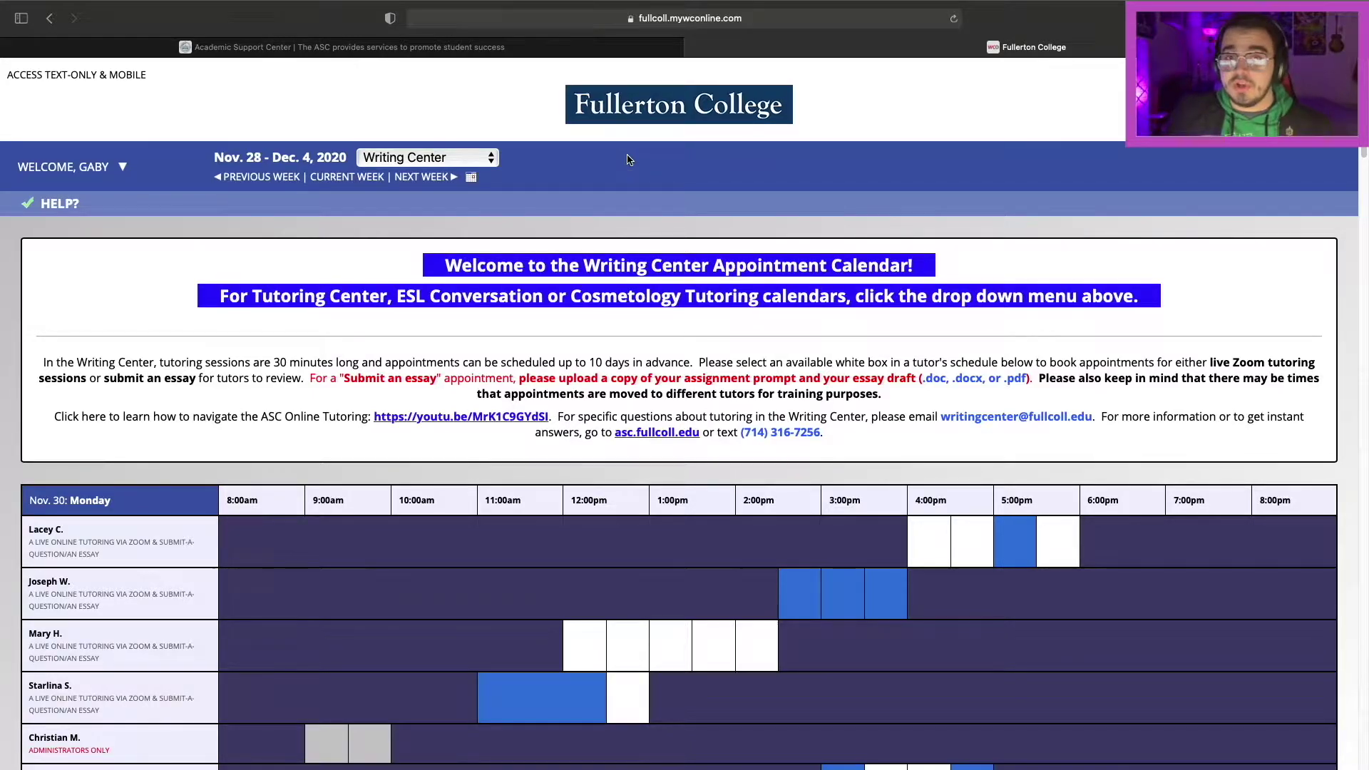
{"action": "scroll", "coordinate": [697, 342], "scroll_direction": "down", "scroll_amount": 20}
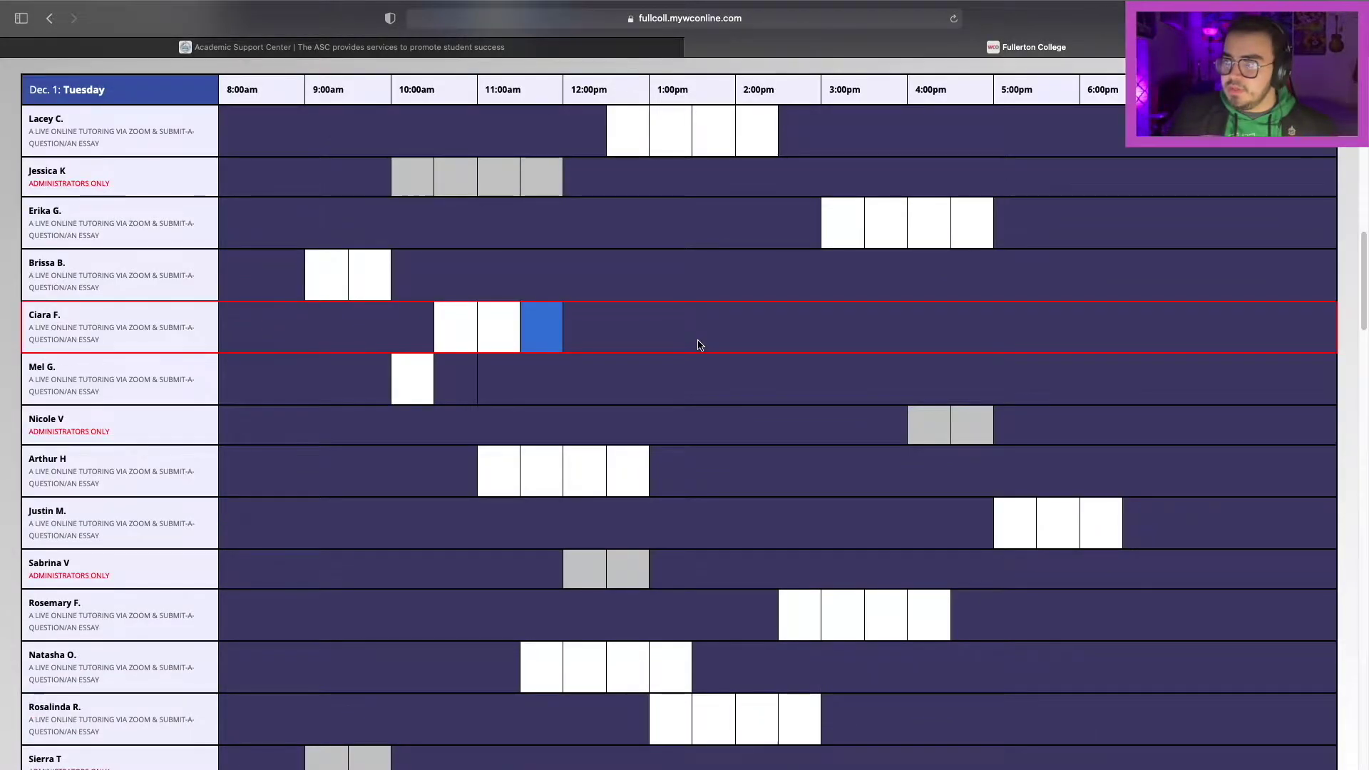
{"action": "scroll", "coordinate": [601, 382], "scroll_direction": "up", "scroll_amount": 20}
{"action": "scroll", "coordinate": [725, 382], "scroll_direction": "down", "scroll_amount": 6}
{"action": "scroll", "coordinate": [725, 382], "scroll_direction": "down", "scroll_amount": 20}
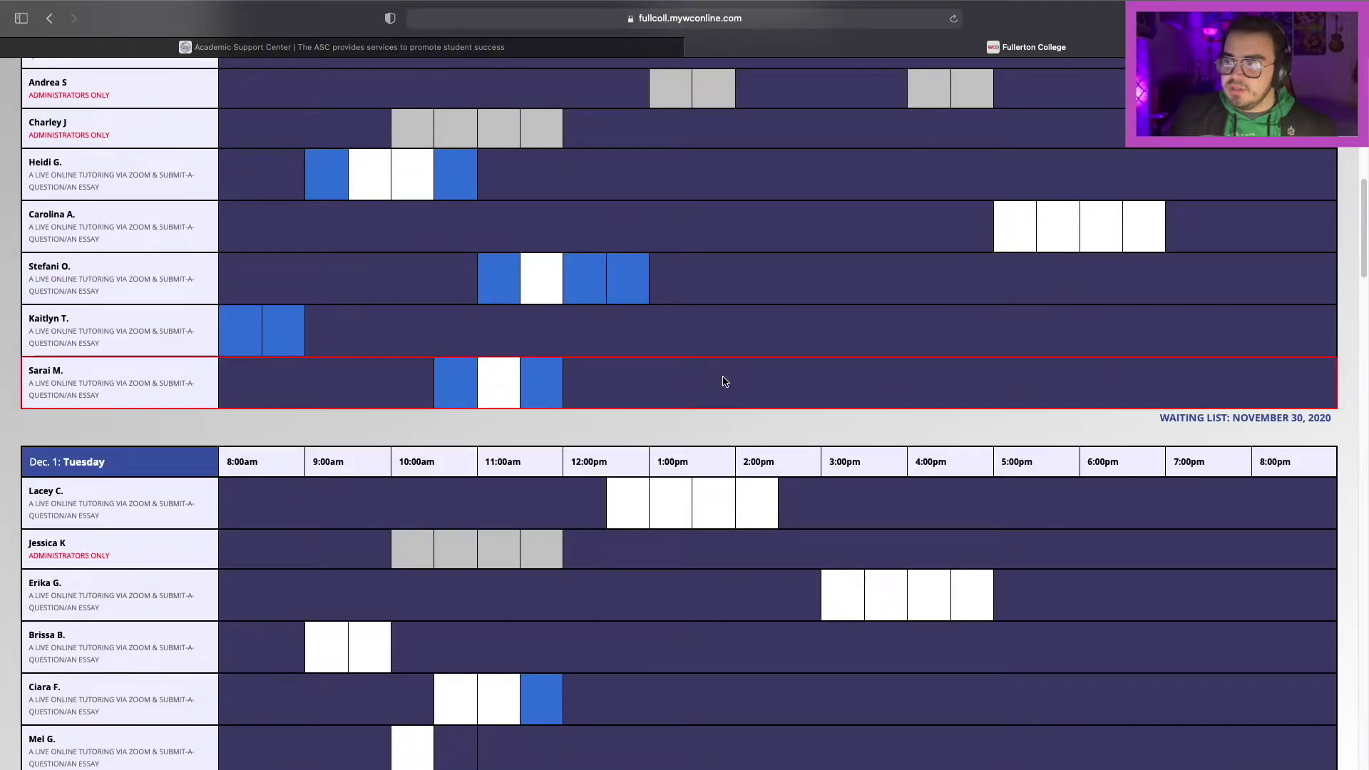
{"action": "scroll", "coordinate": [725, 378], "scroll_direction": "up", "scroll_amount": 20}
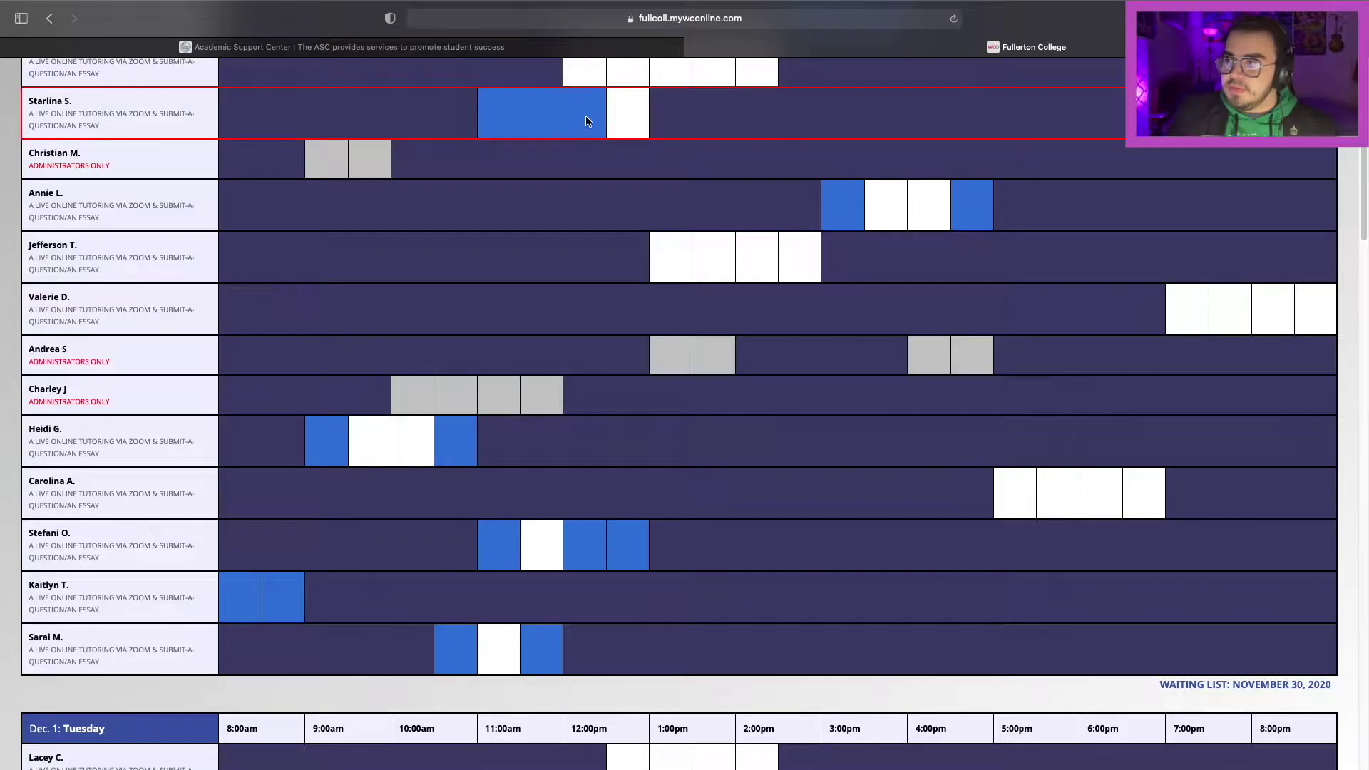
{"action": "scroll", "coordinate": [447, 410], "scroll_direction": "up", "scroll_amount": 1}
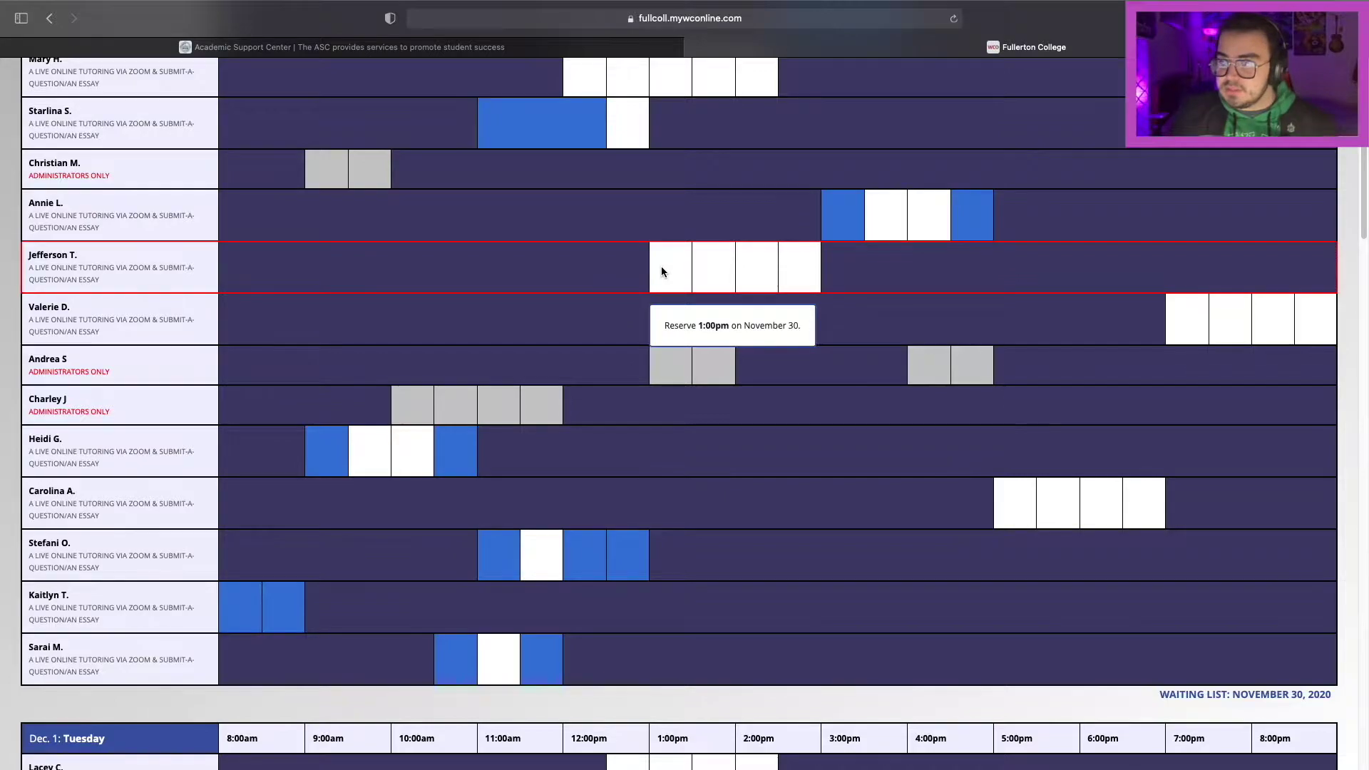
{"action": "scroll", "coordinate": [599, 274], "scroll_direction": "up", "scroll_amount": 5}
{"action": "scroll", "coordinate": [599, 274], "scroll_direction": "up", "scroll_amount": 7}
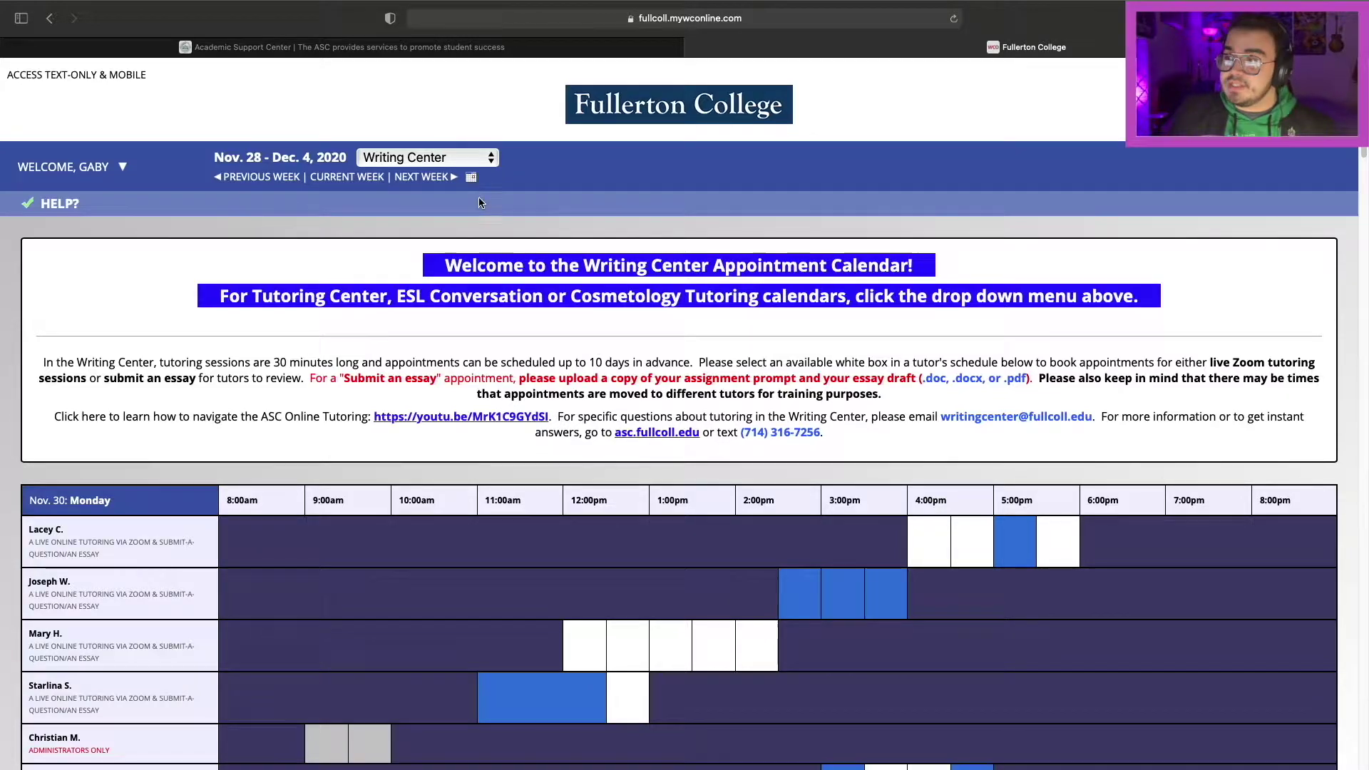
Jump the Writing Center calendar to the week starting December 2, 2020
{"action": "left_click", "coordinate": [471, 178]}
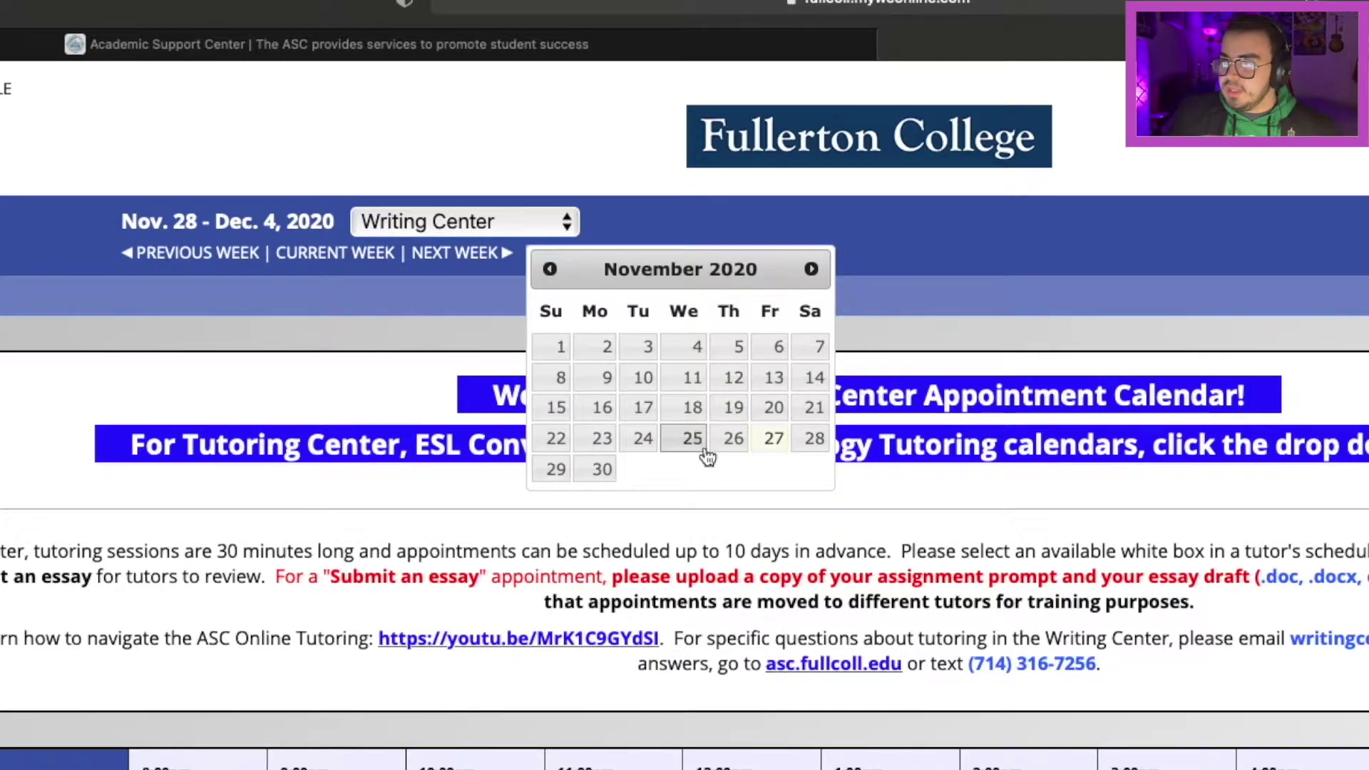
{"action": "left_click", "coordinate": [810, 269]}
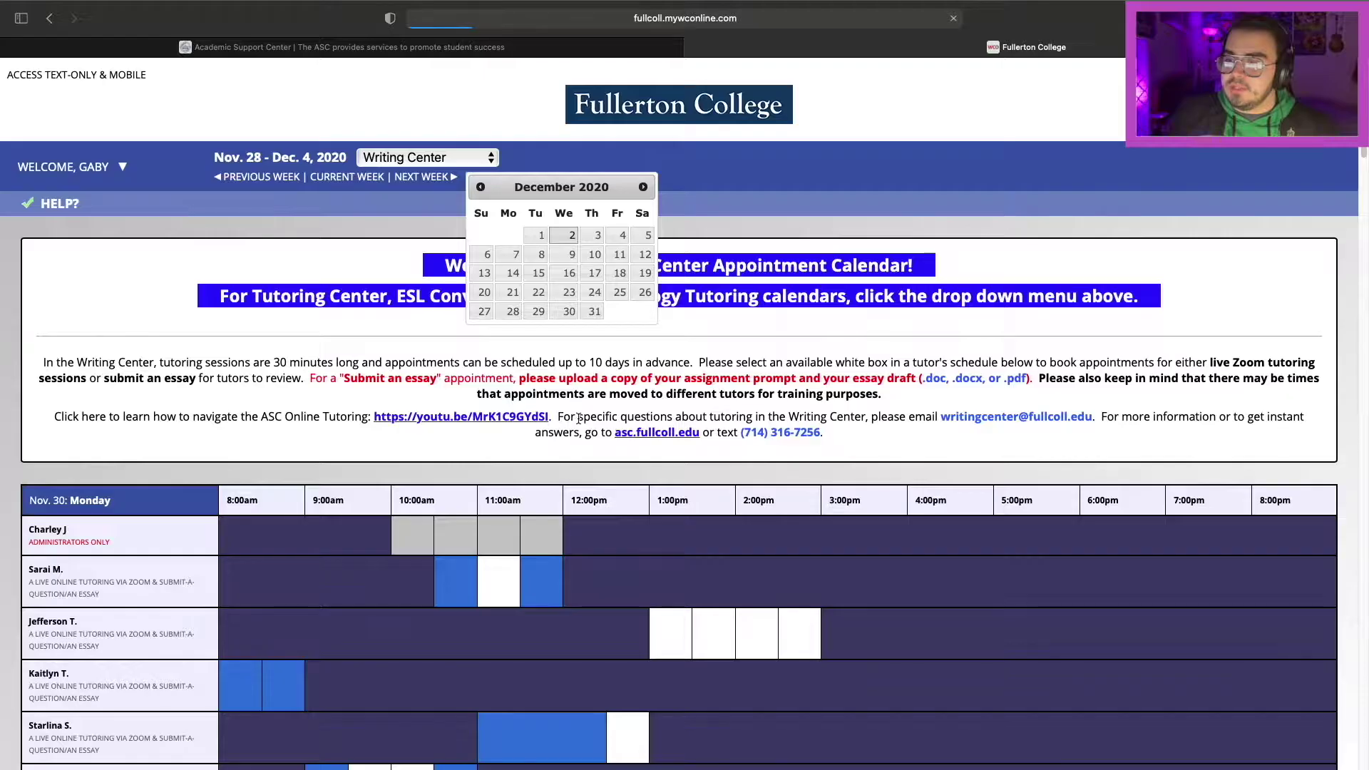
{"action": "left_click", "coordinate": [683, 347]}
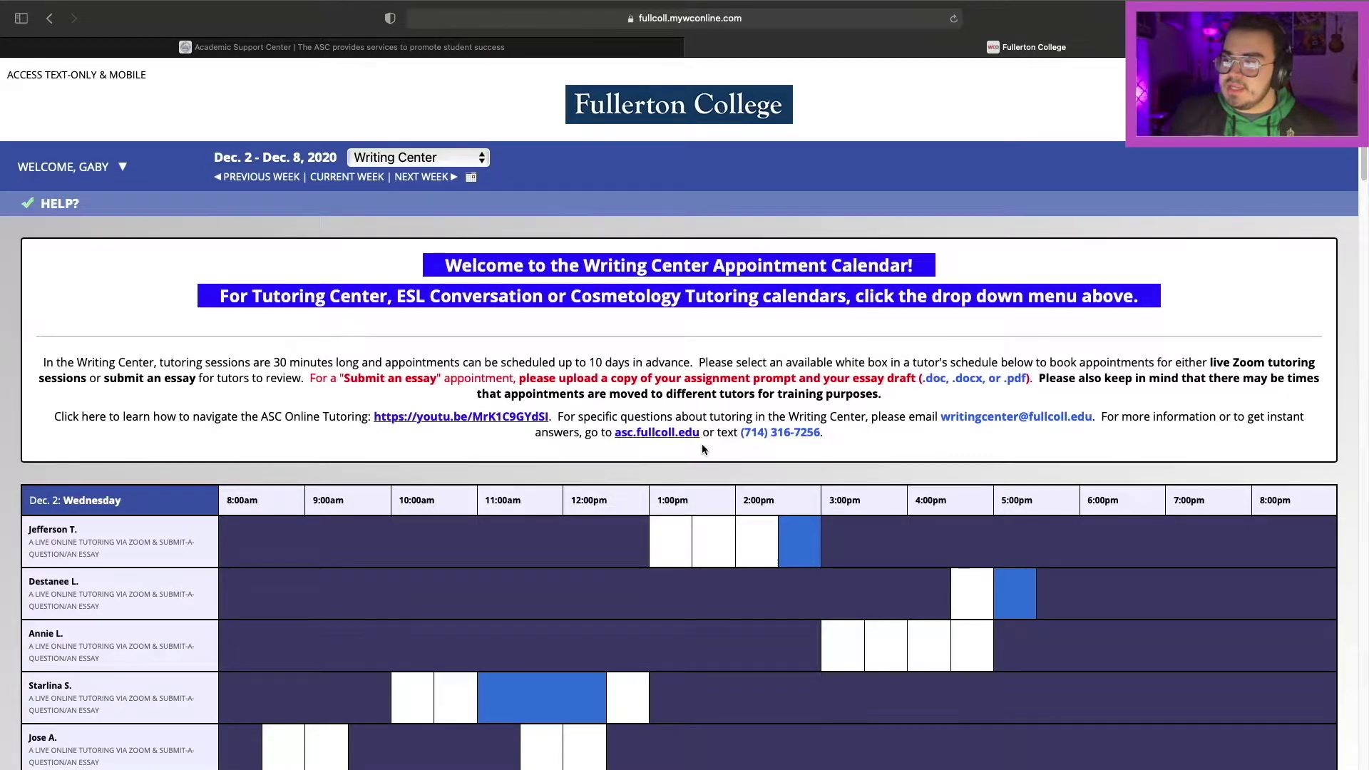
Open a new appointment form for an available 2:30pm slot on December 2
{"action": "scroll", "coordinate": [706, 448], "scroll_direction": "down", "scroll_amount": 20}
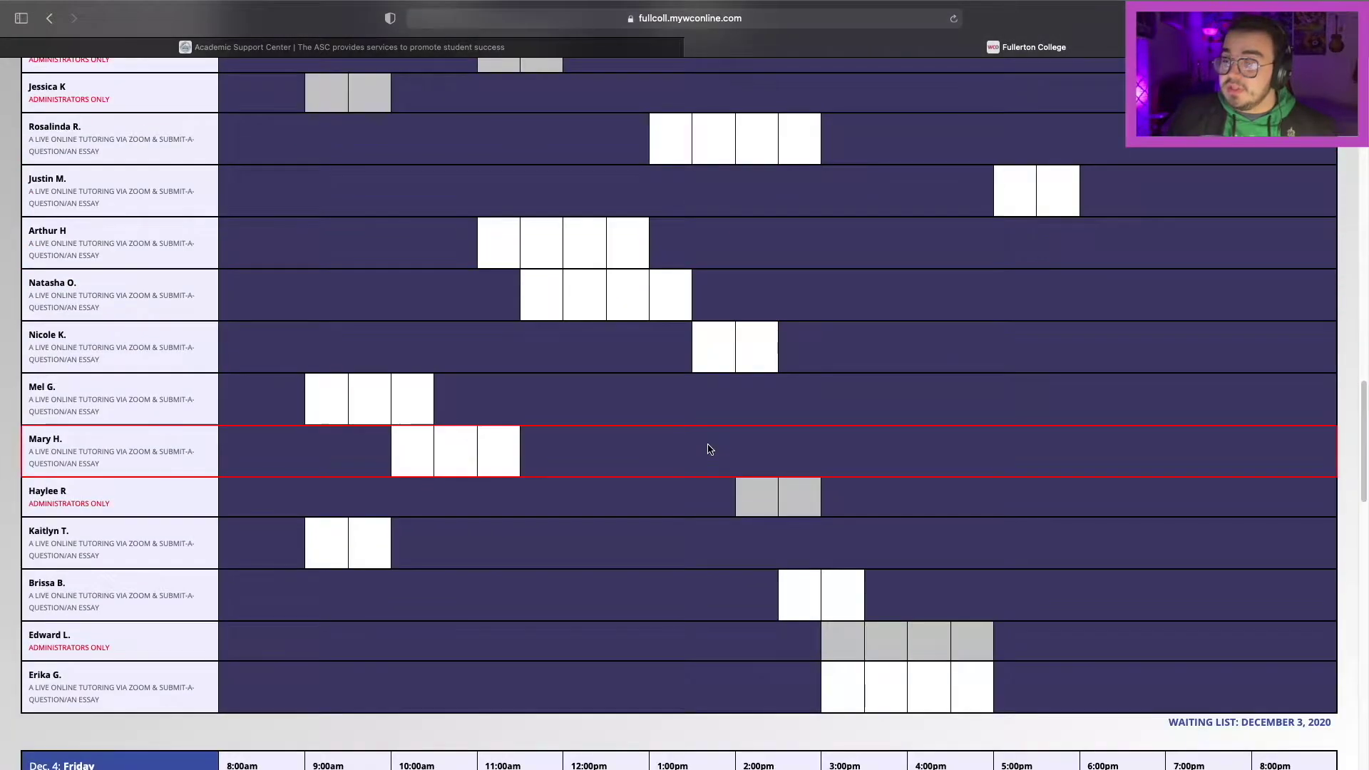
{"action": "scroll", "coordinate": [686, 423], "scroll_direction": "down", "scroll_amount": 1}
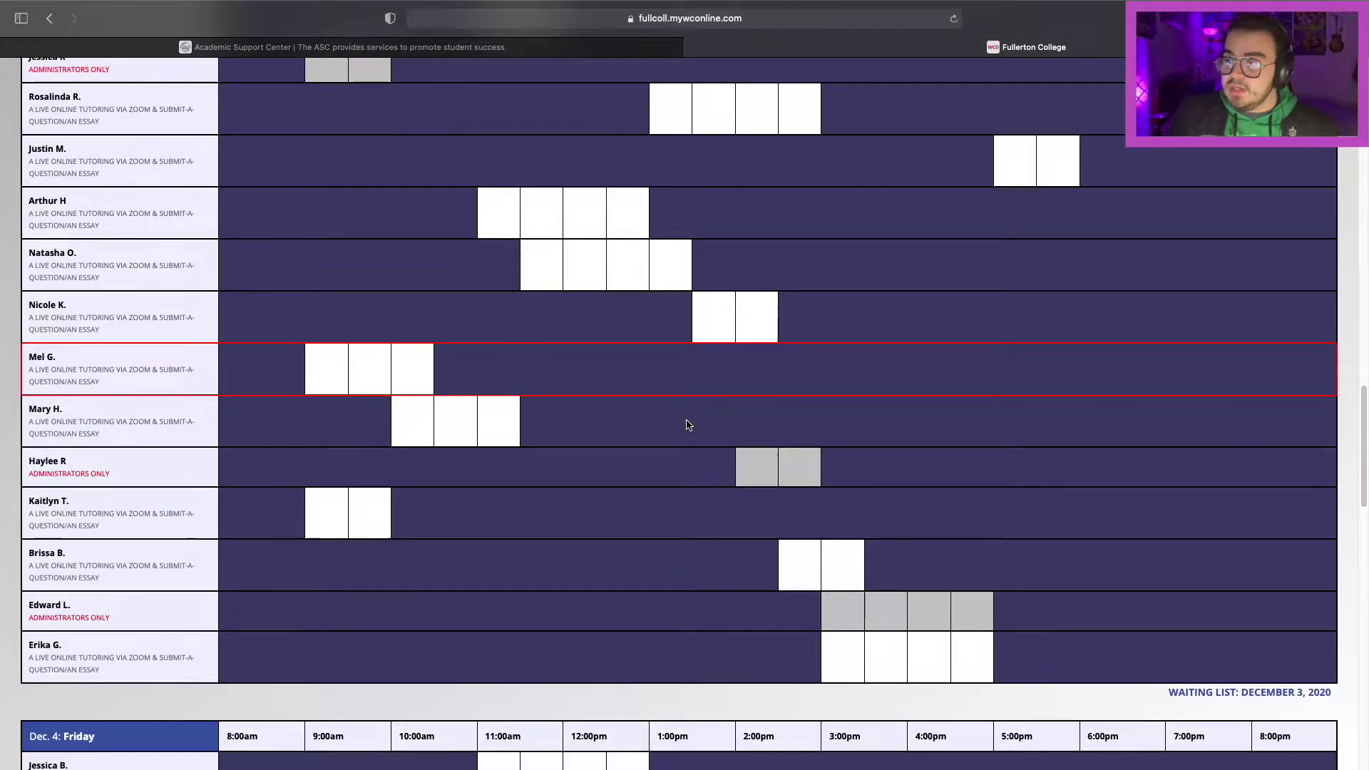
{"action": "scroll", "coordinate": [713, 357], "scroll_direction": "up", "scroll_amount": 20}
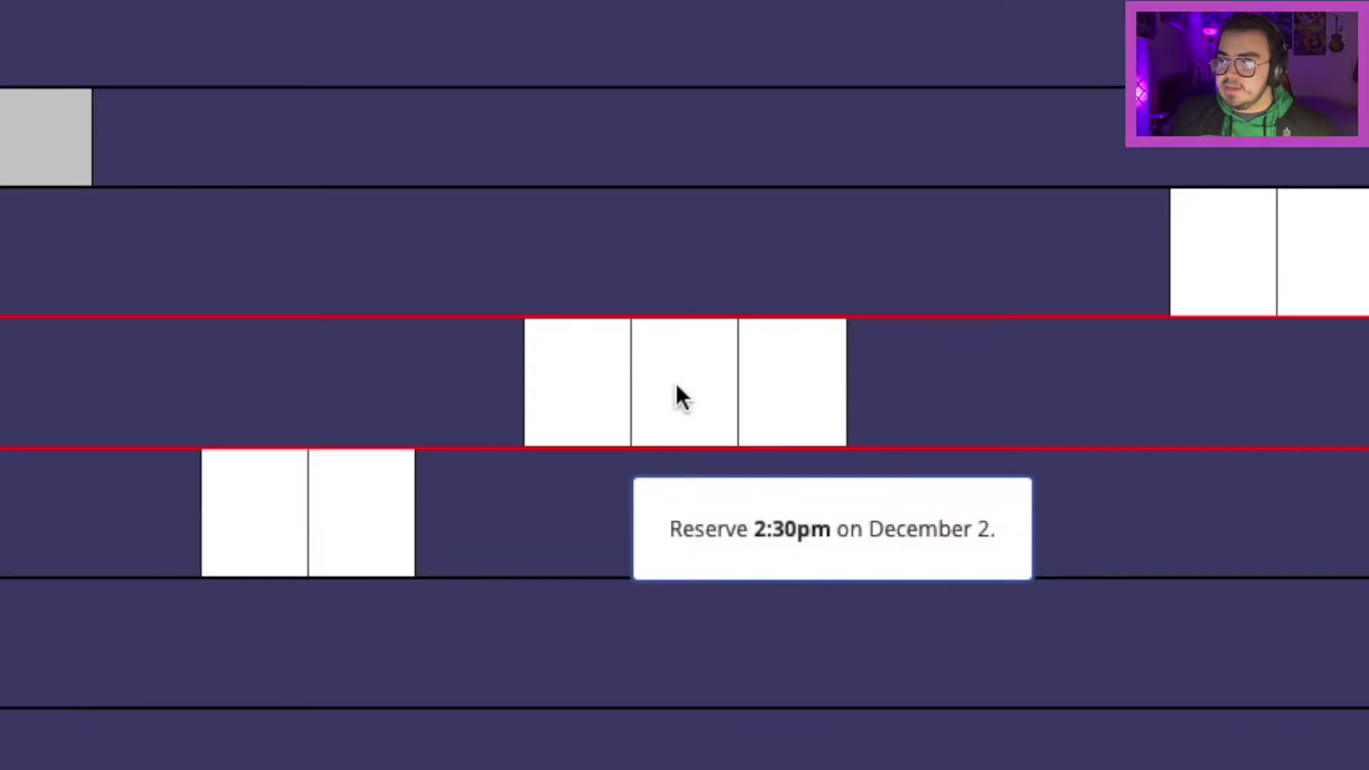
{"action": "left_click", "coordinate": [677, 387]}
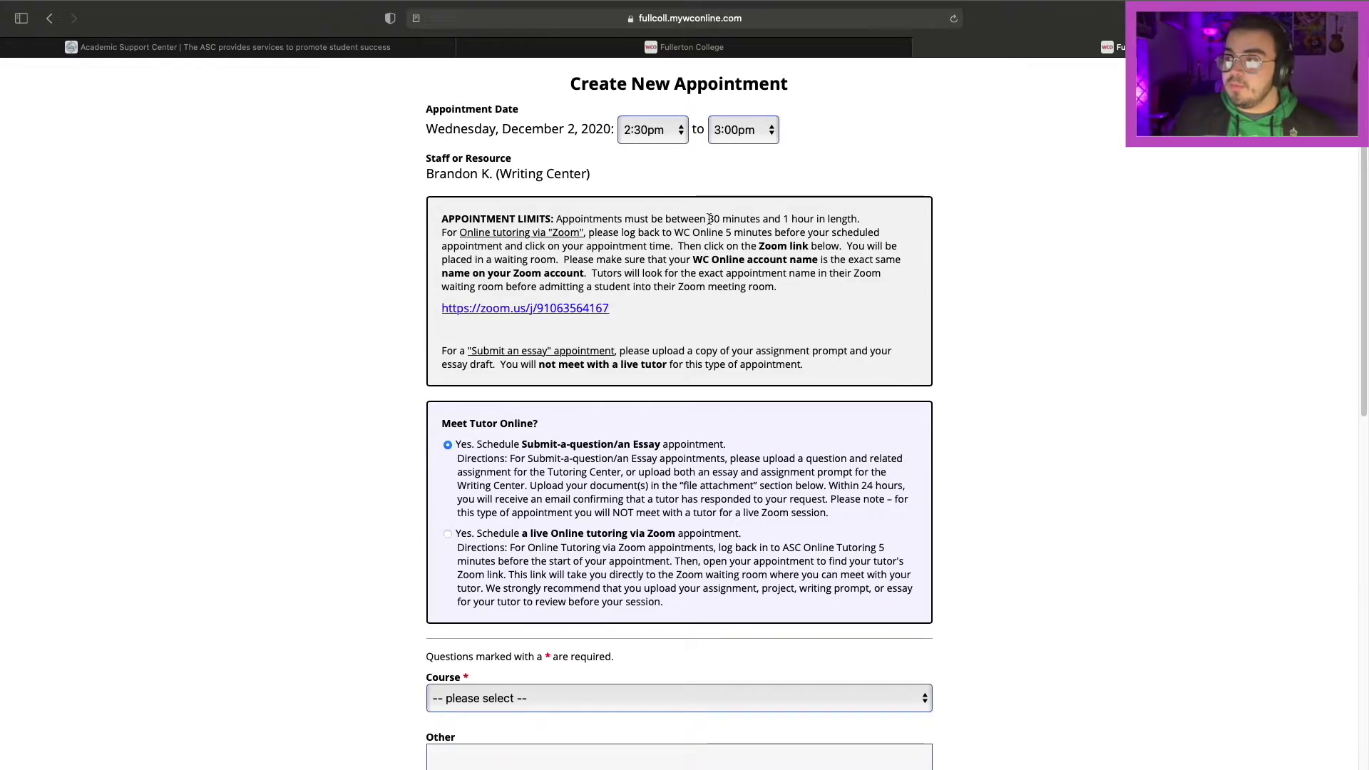
Review the appointment length limits and the Zoom meeting instructions in the new appointment form
{"action": "left_click_drag", "start_coordinate": [710, 218], "coordinate": [760, 219]}
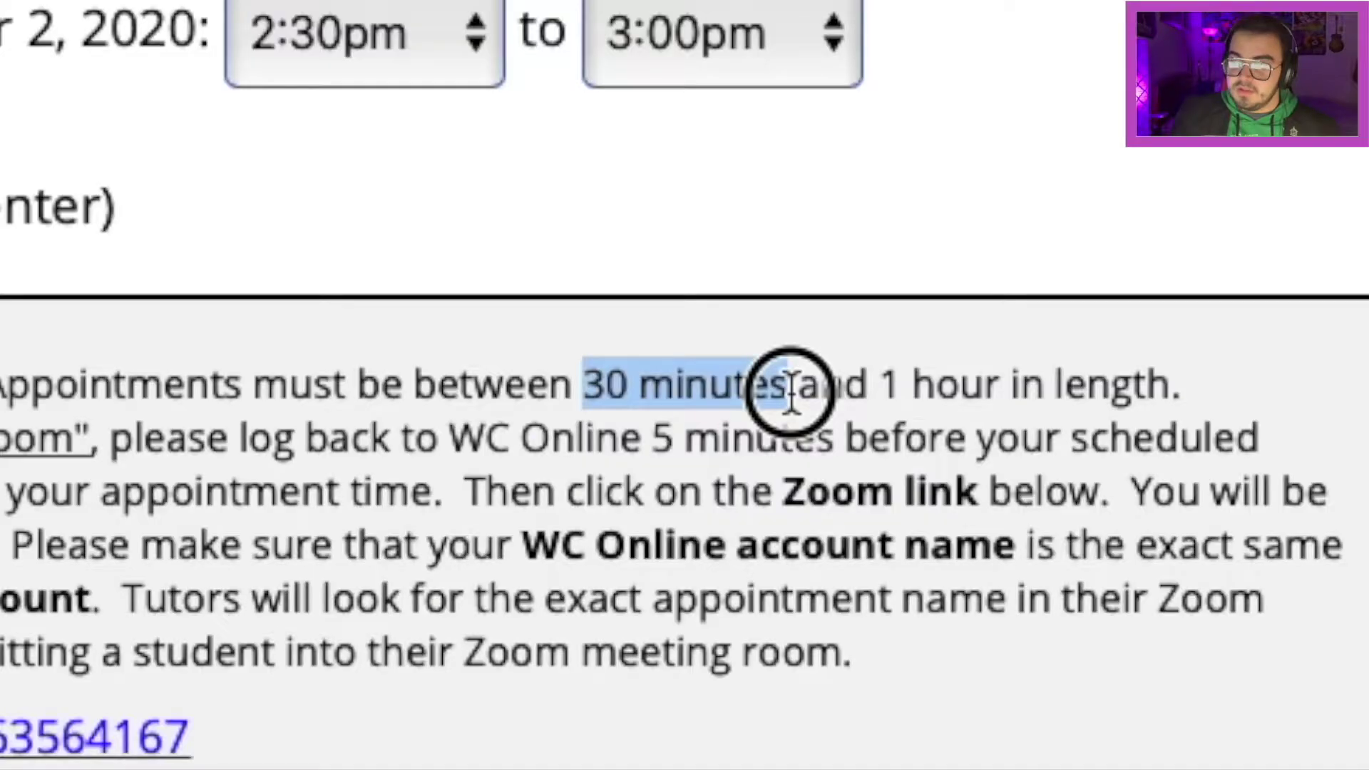
{"action": "left_click", "coordinate": [388, 738]}
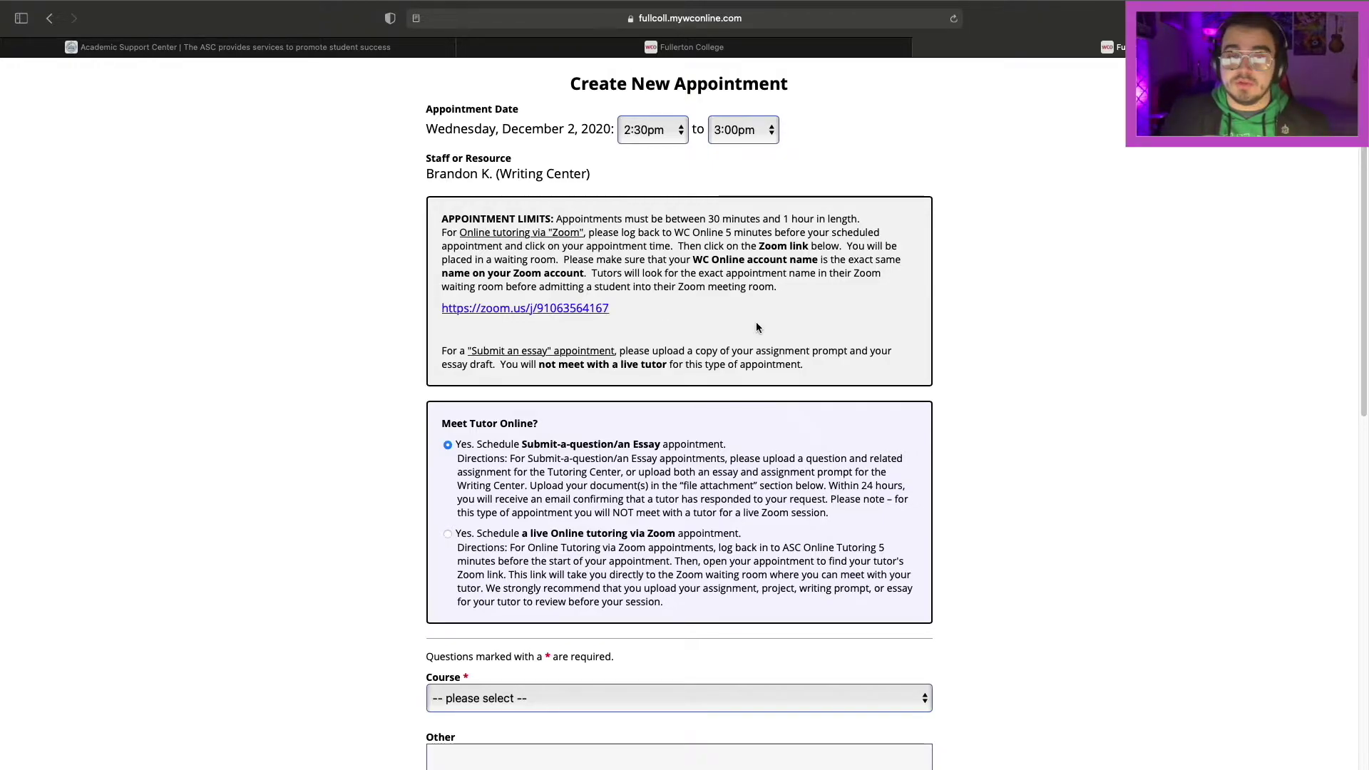
{"action": "left_click_drag", "start_coordinate": [756, 323], "coordinate": [451, 320]}
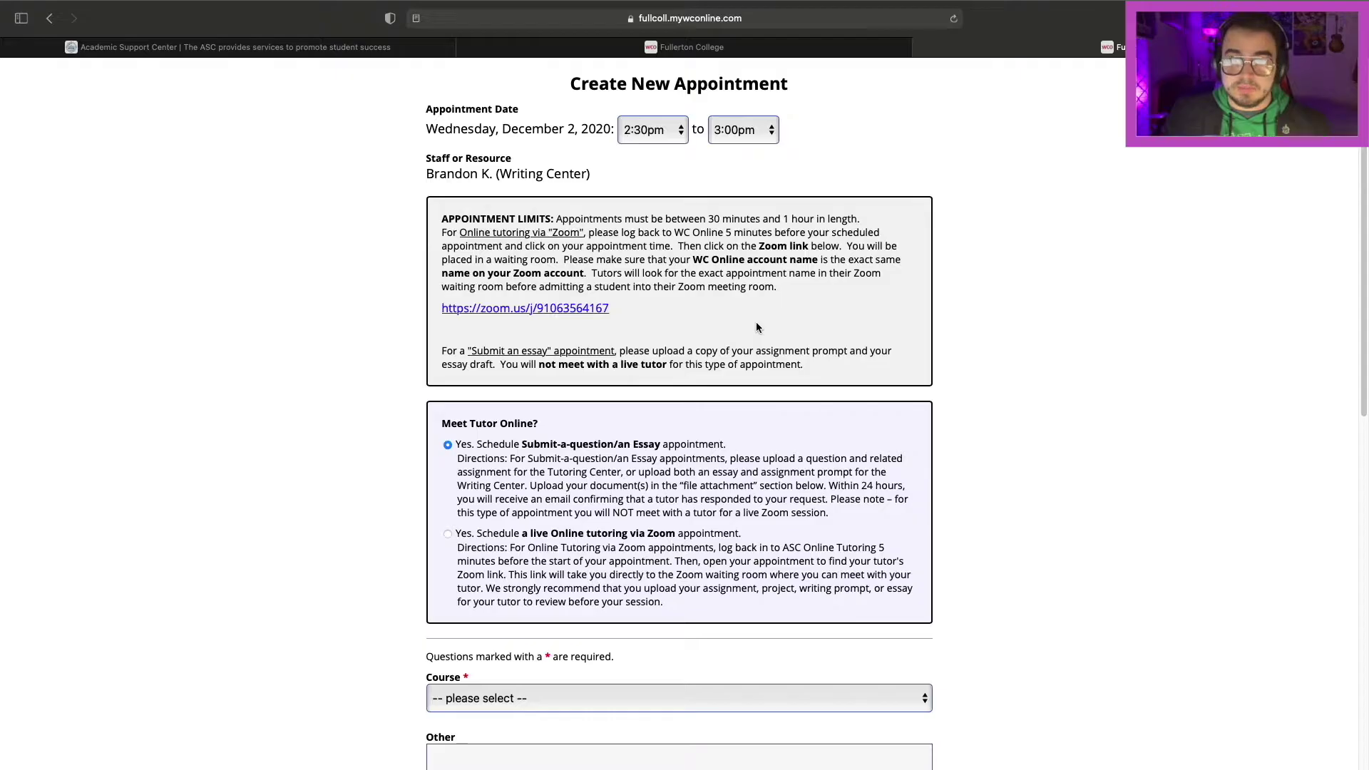
{"action": "left_click_drag", "start_coordinate": [507, 416], "coordinate": [467, 392]}
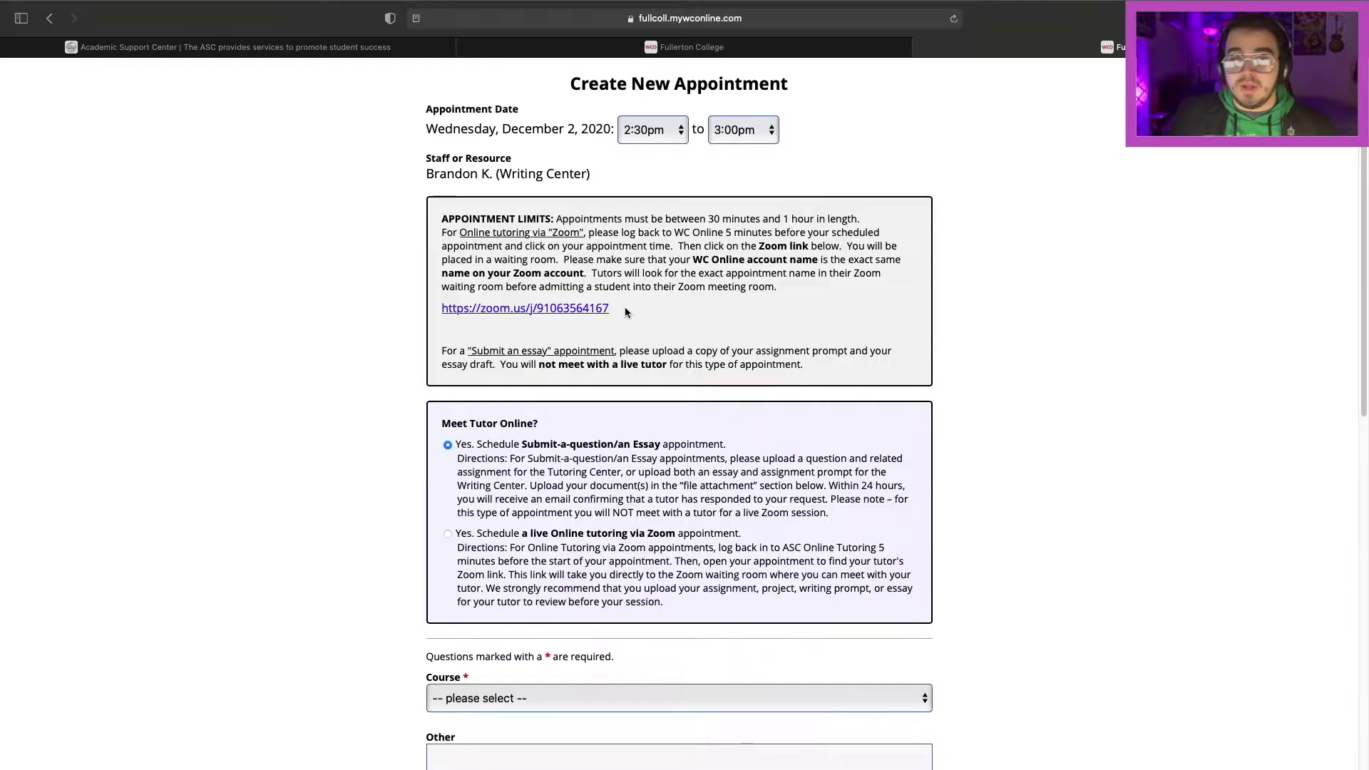
{"action": "left_click", "coordinate": [570, 399]}
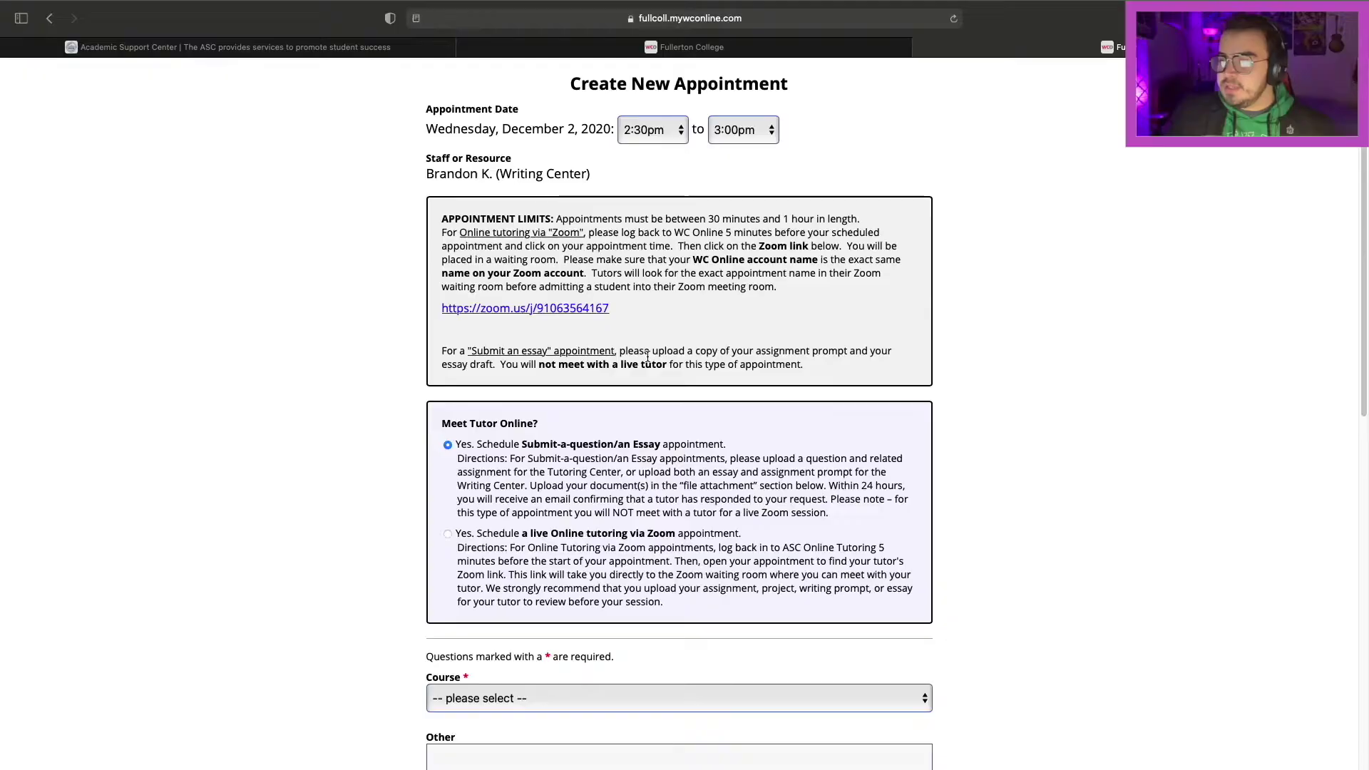
Select the live Online tutoring via Zoom appointment, and switch back to the Submit-a-question/an Essay appointment
{"action": "scroll", "coordinate": [818, 336], "scroll_direction": "down", "scroll_amount": 5}
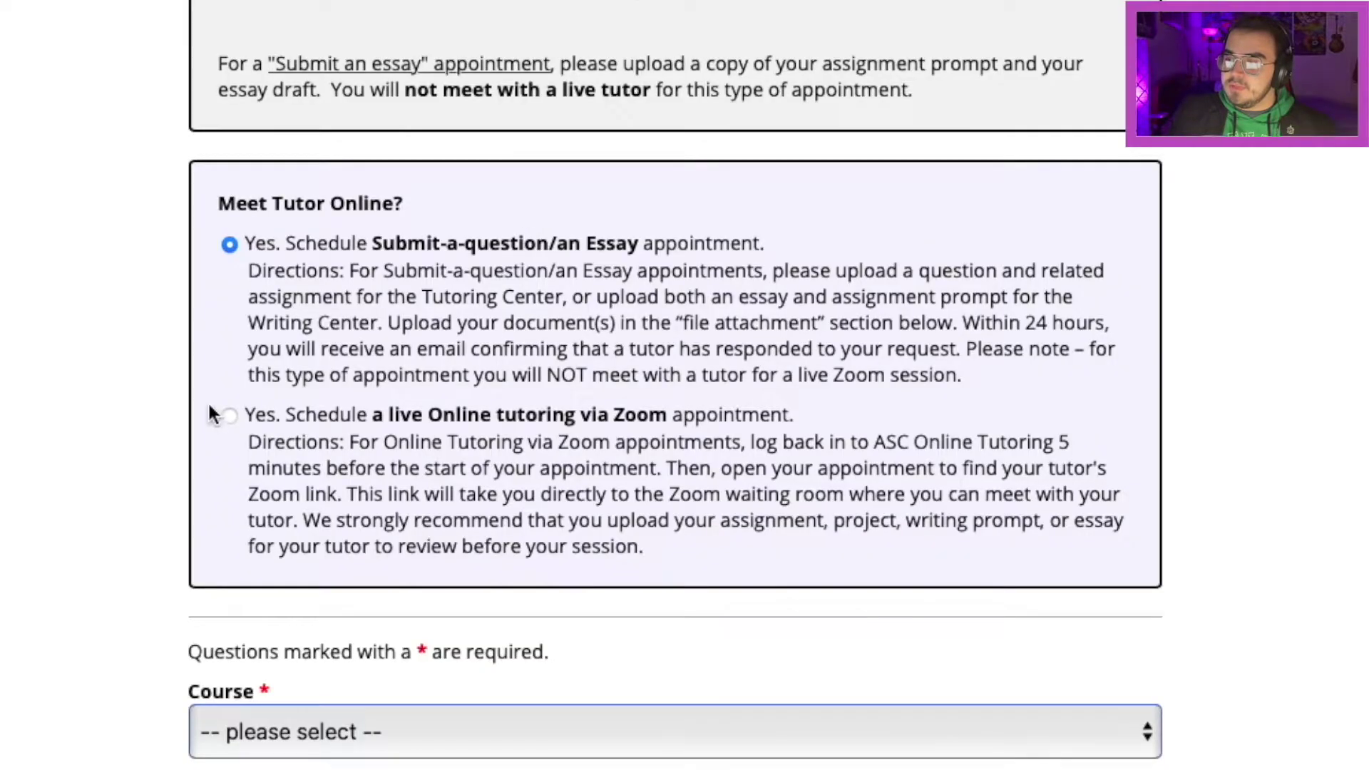
{"action": "left_click", "coordinate": [447, 352]}
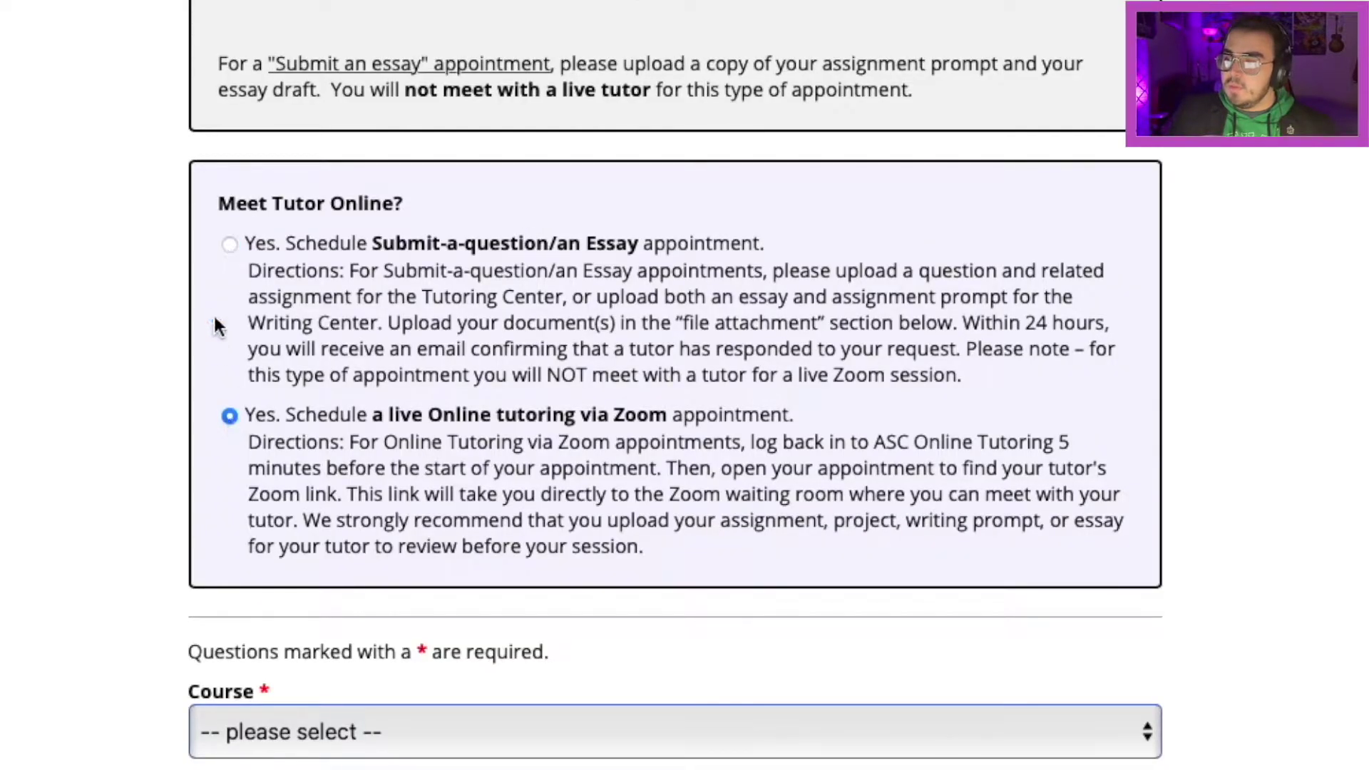
{"action": "left_click", "coordinate": [235, 244]}
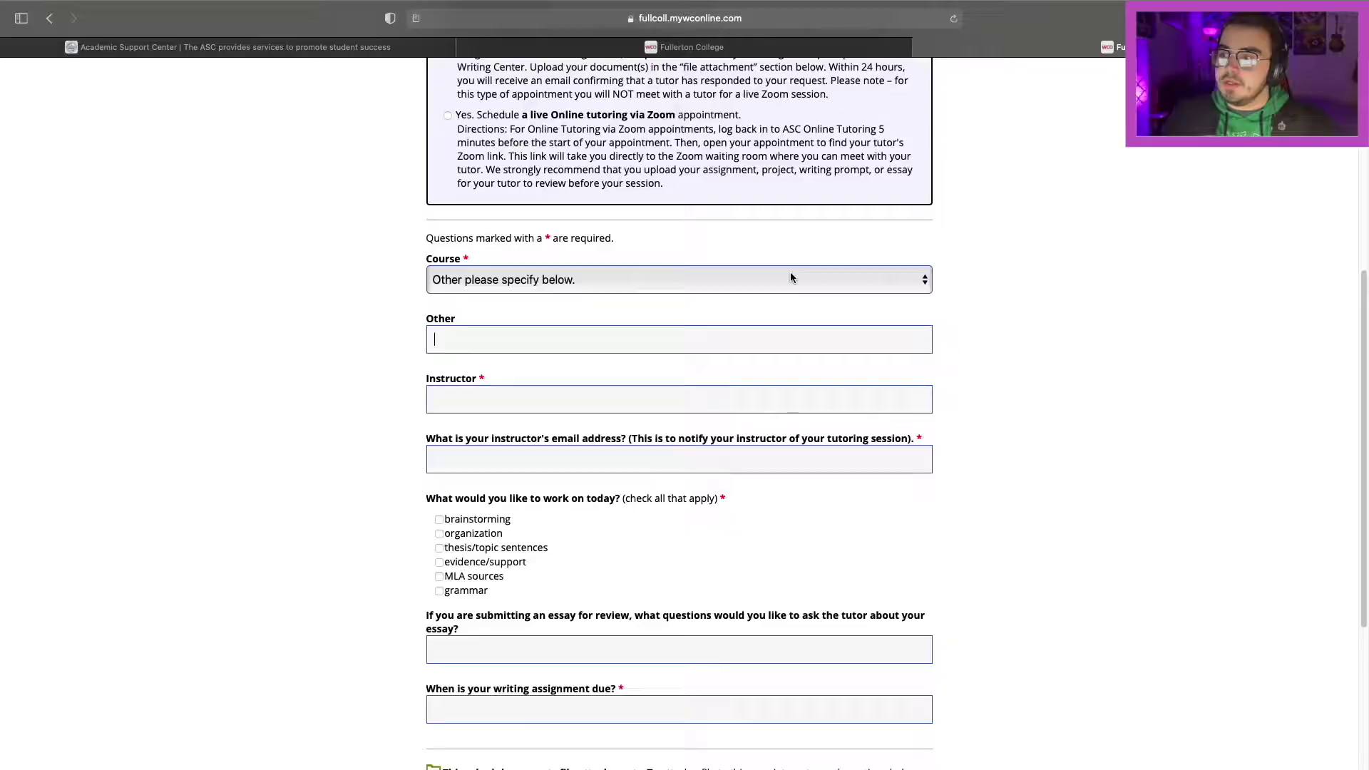
Set the course to "Other please specify below." and enter ENG 103 as the other course
{"action": "left_click", "coordinate": [790, 273]}
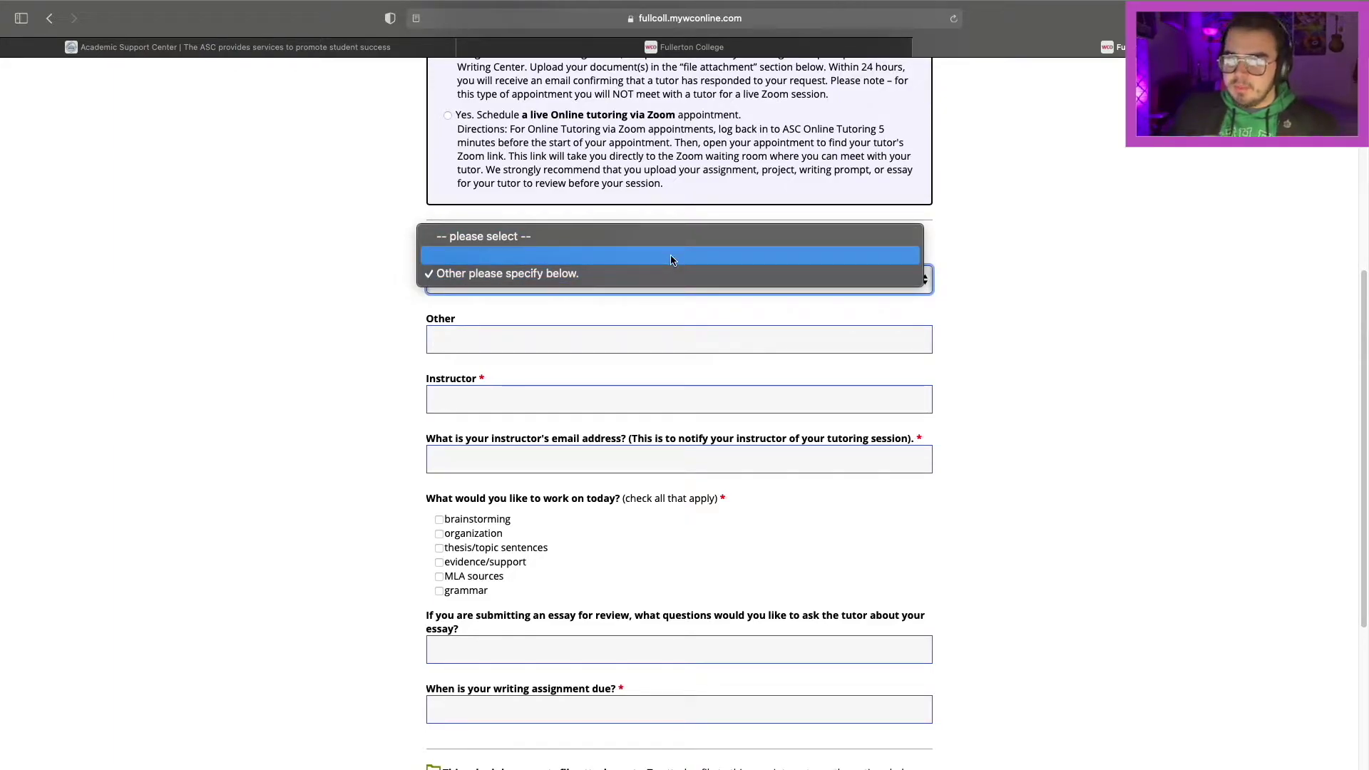
{"action": "left_click", "coordinate": [602, 274]}
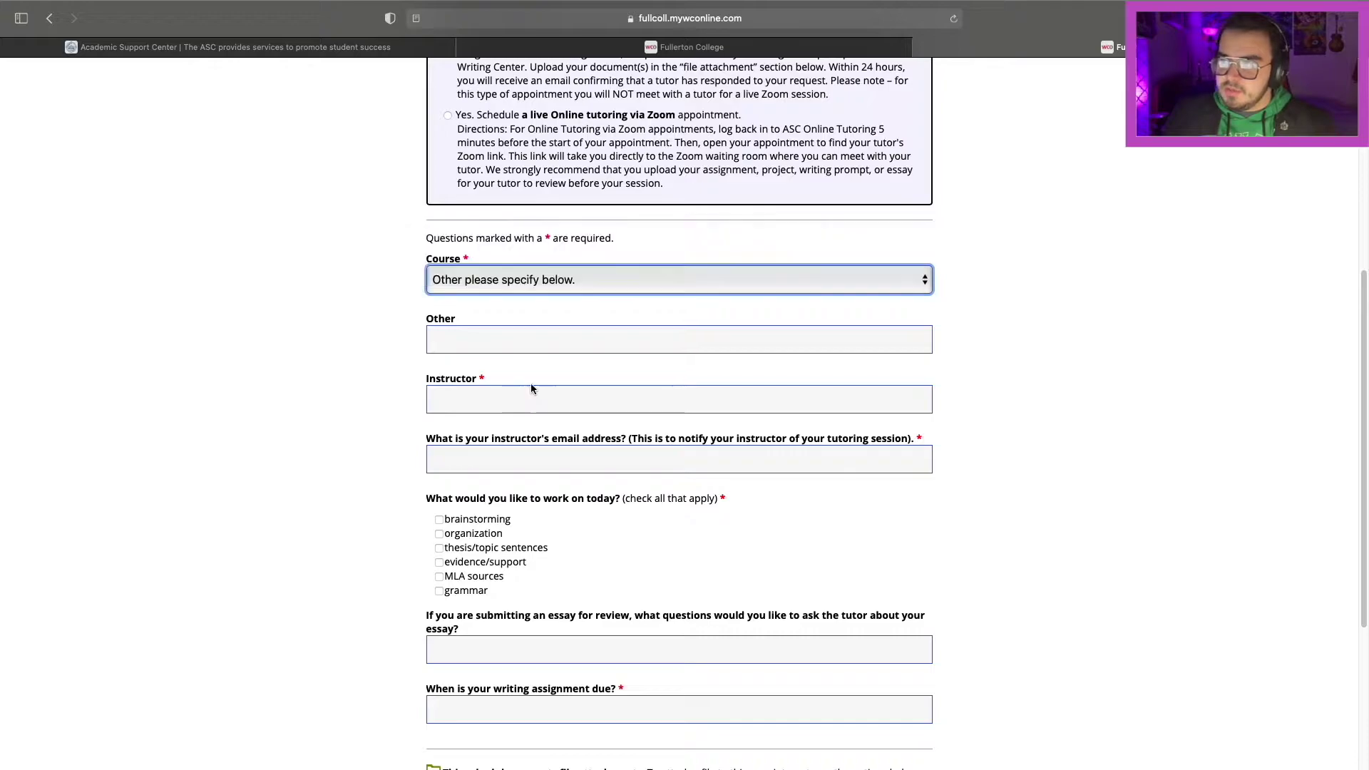
{"action": "left_click", "coordinate": [620, 339]}
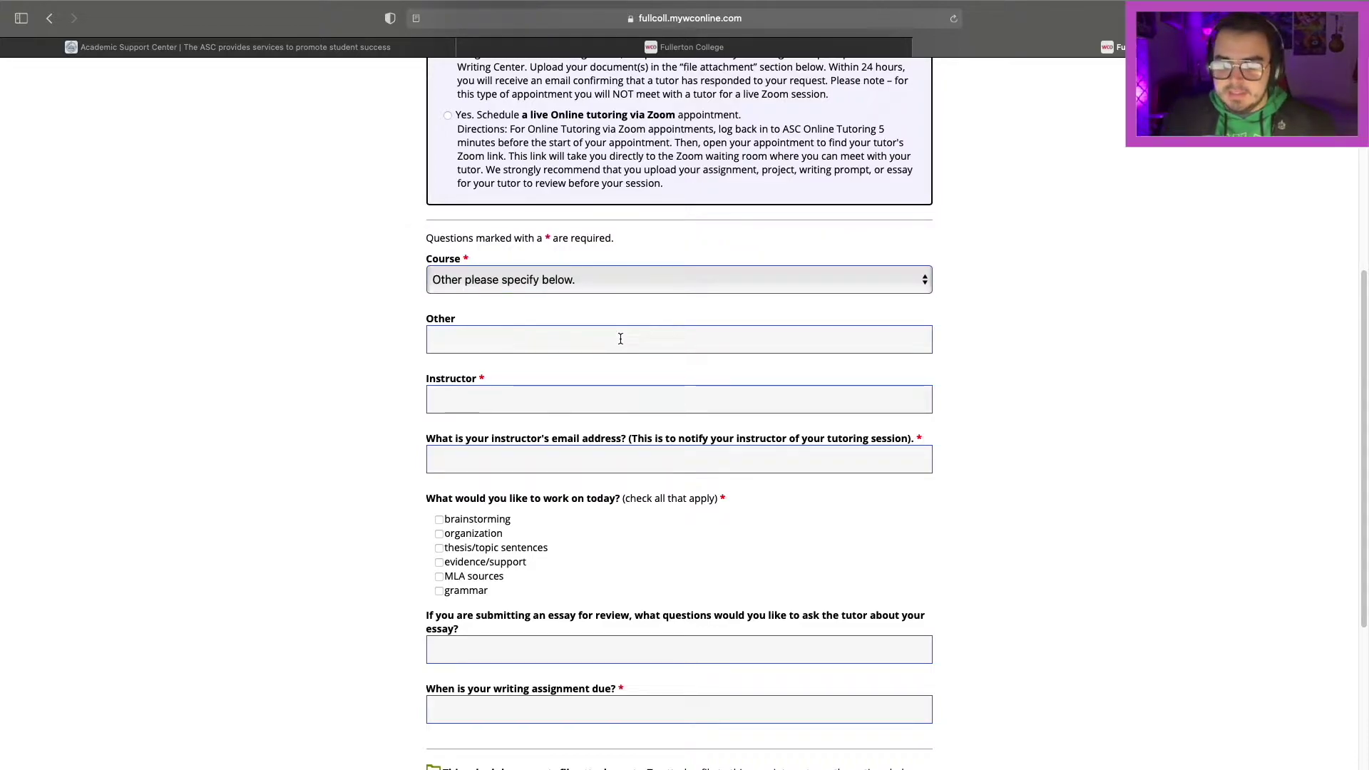
{"action": "type", "text": "ENG "}
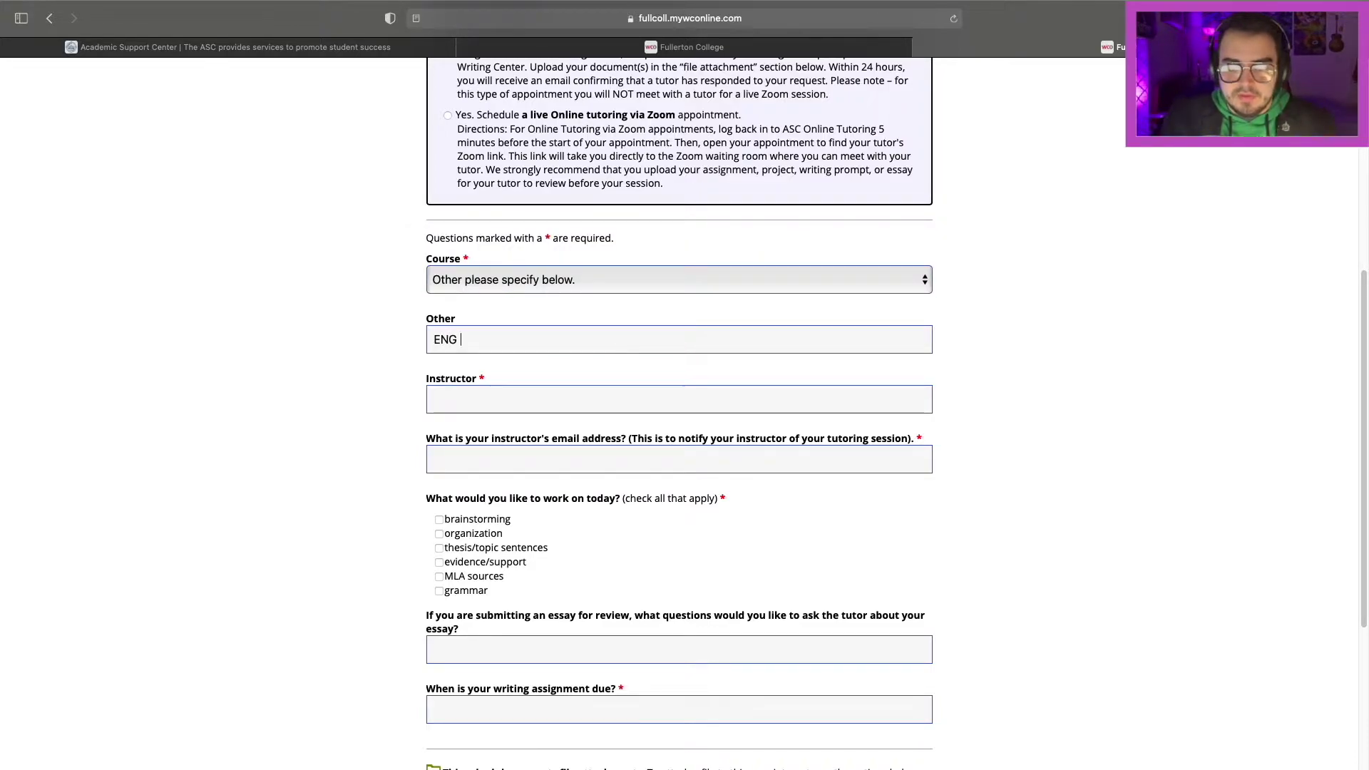
{"action": "type", "text": "103"}
Examine the form's instructor, work topic, due date and file attachment fields, and close it without creating the appointment
{"action": "scroll", "coordinate": [936, 335], "scroll_direction": "down", "scroll_amount": 1}
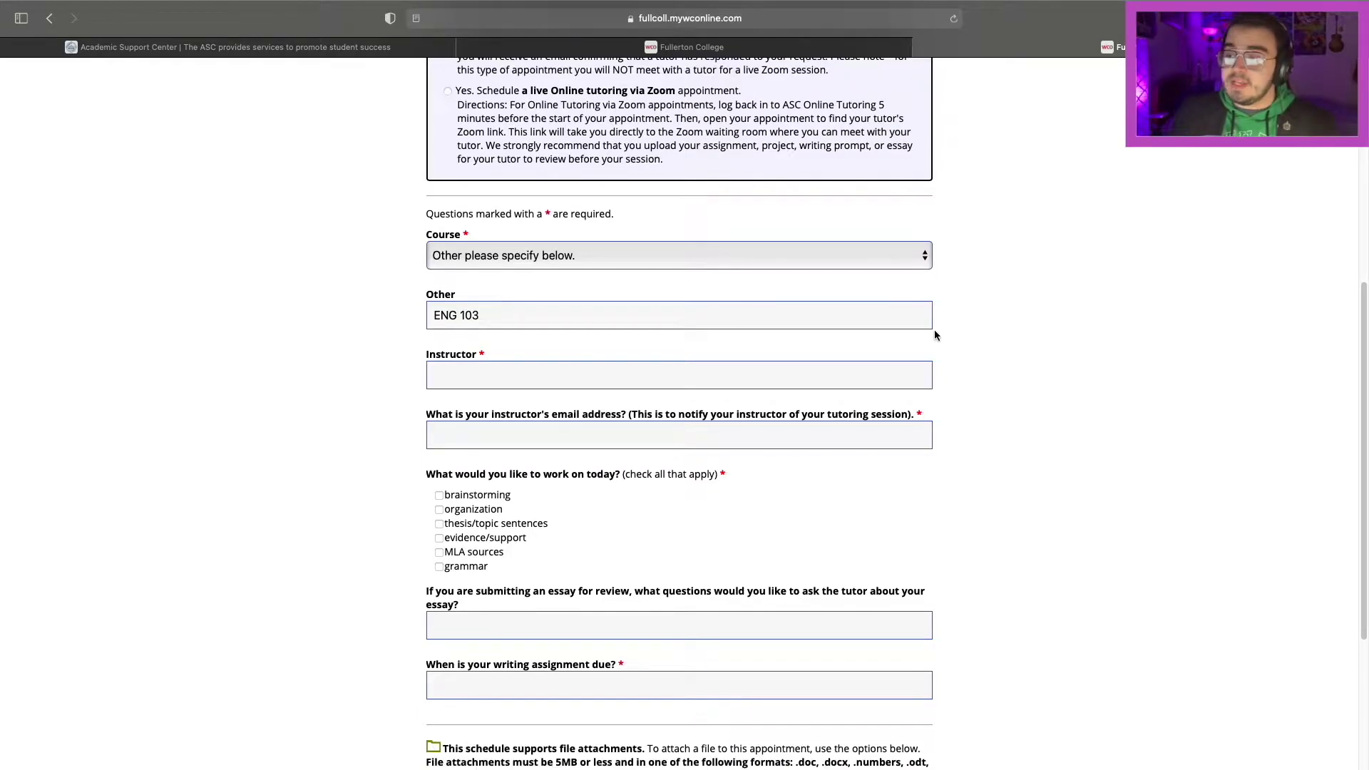
{"action": "scroll", "coordinate": [687, 370], "scroll_direction": "down", "scroll_amount": 5}
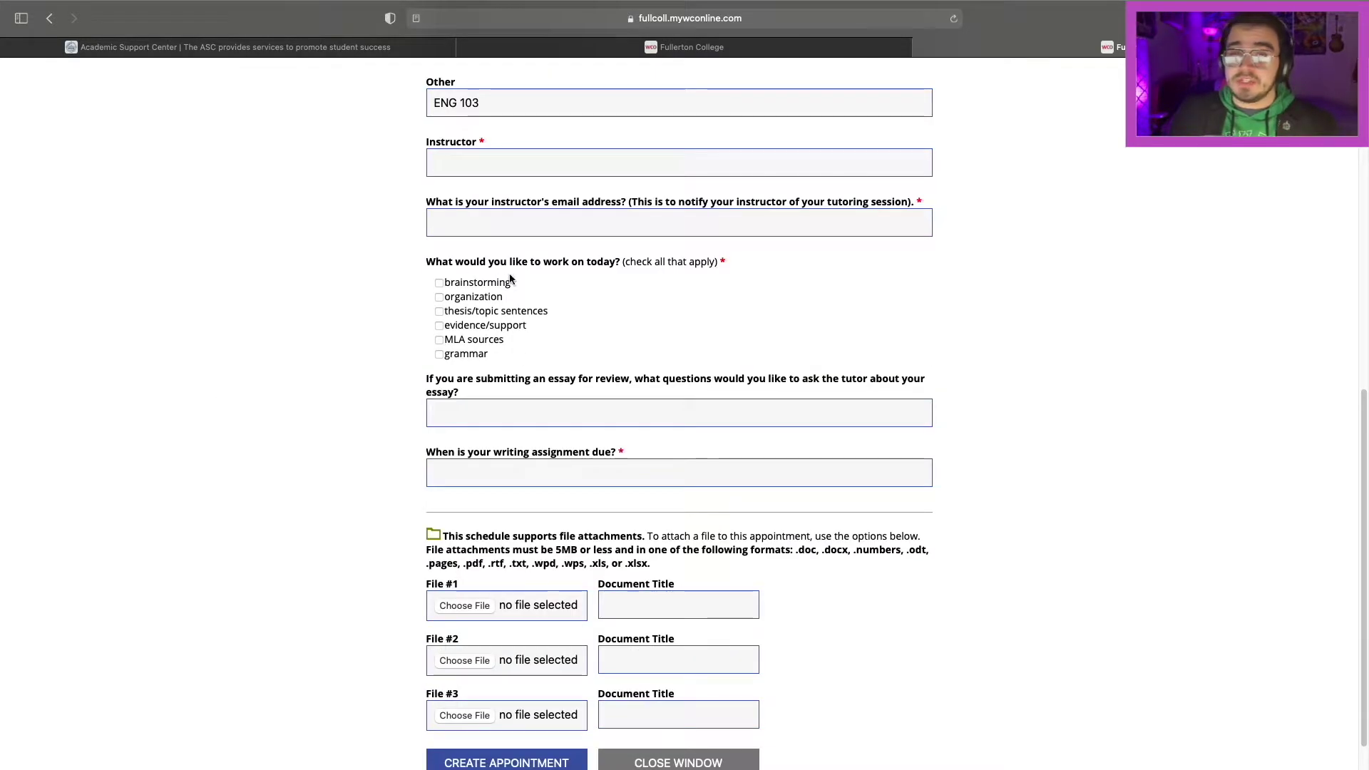
{"action": "key", "text": "Tab"}
{"action": "scroll", "coordinate": [770, 348], "scroll_direction": "down", "scroll_amount": 2}
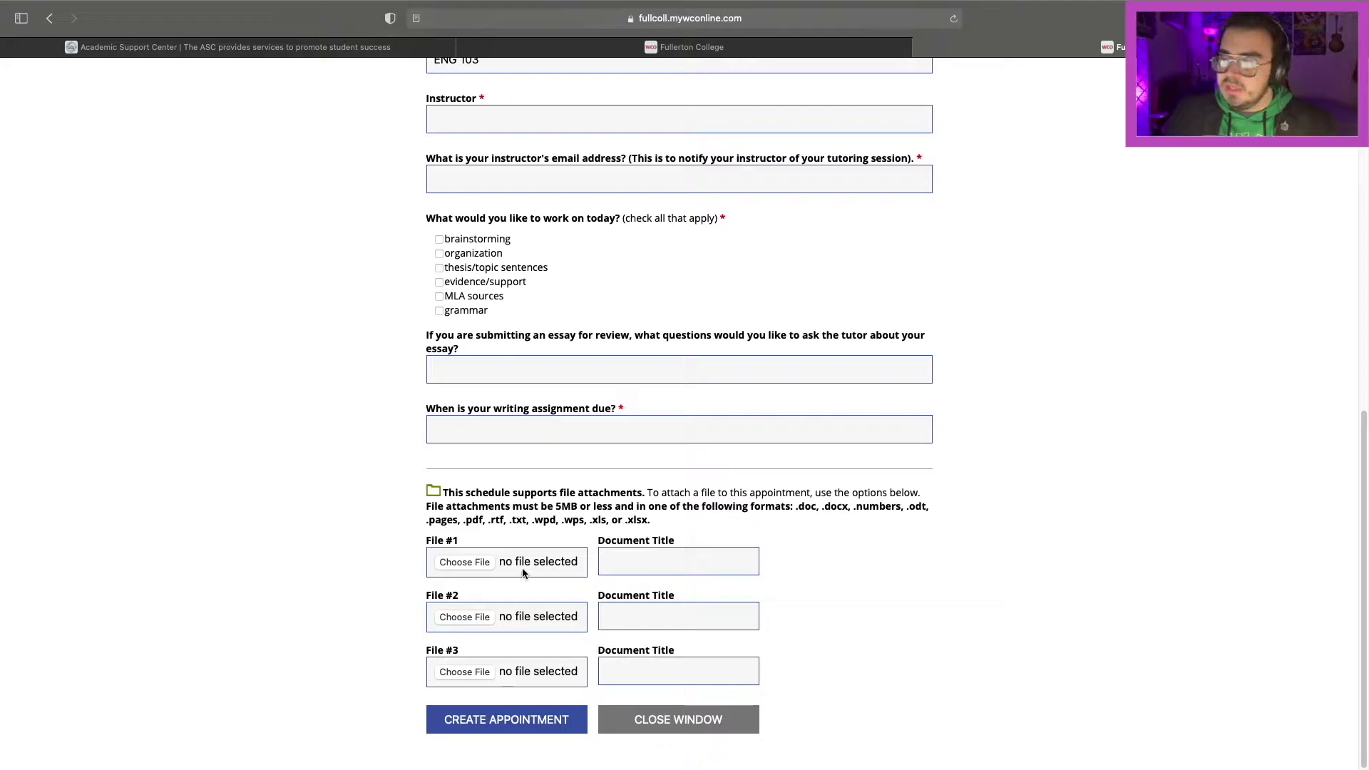
{"action": "scroll", "coordinate": [351, 616], "scroll_direction": "up", "scroll_amount": 8}
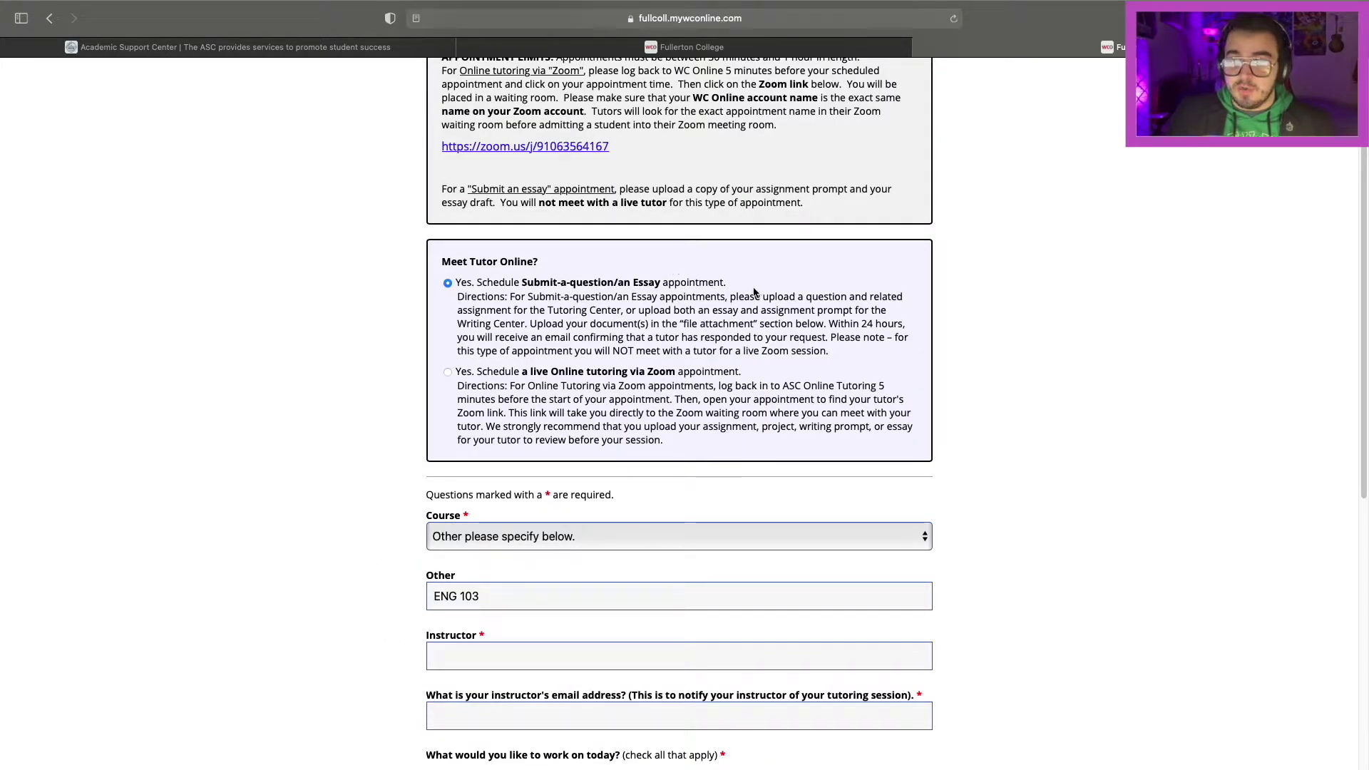
{"action": "scroll", "coordinate": [752, 328], "scroll_direction": "down", "scroll_amount": 8}
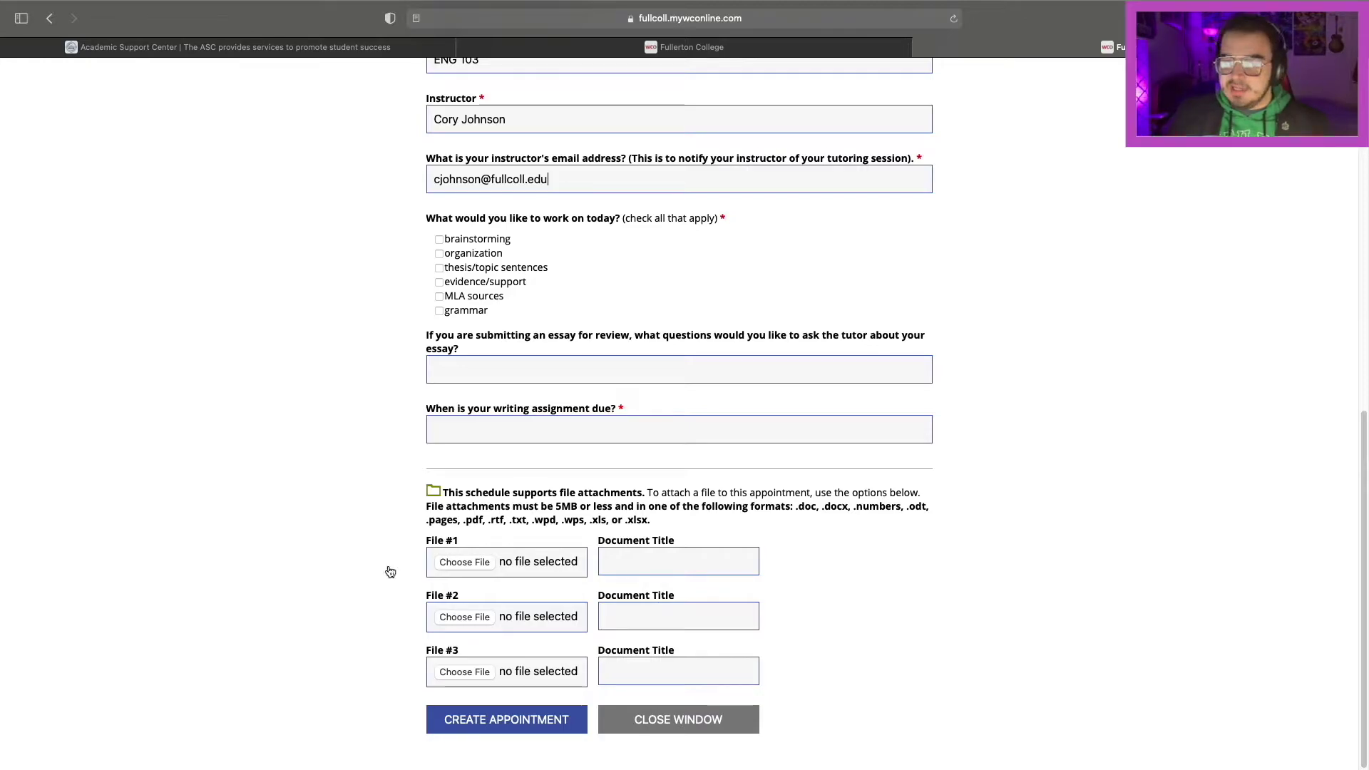
{"action": "scroll", "coordinate": [528, 587], "scroll_direction": "up", "scroll_amount": 10}
{"action": "scroll", "coordinate": [787, 579], "scroll_direction": "down", "scroll_amount": 10}
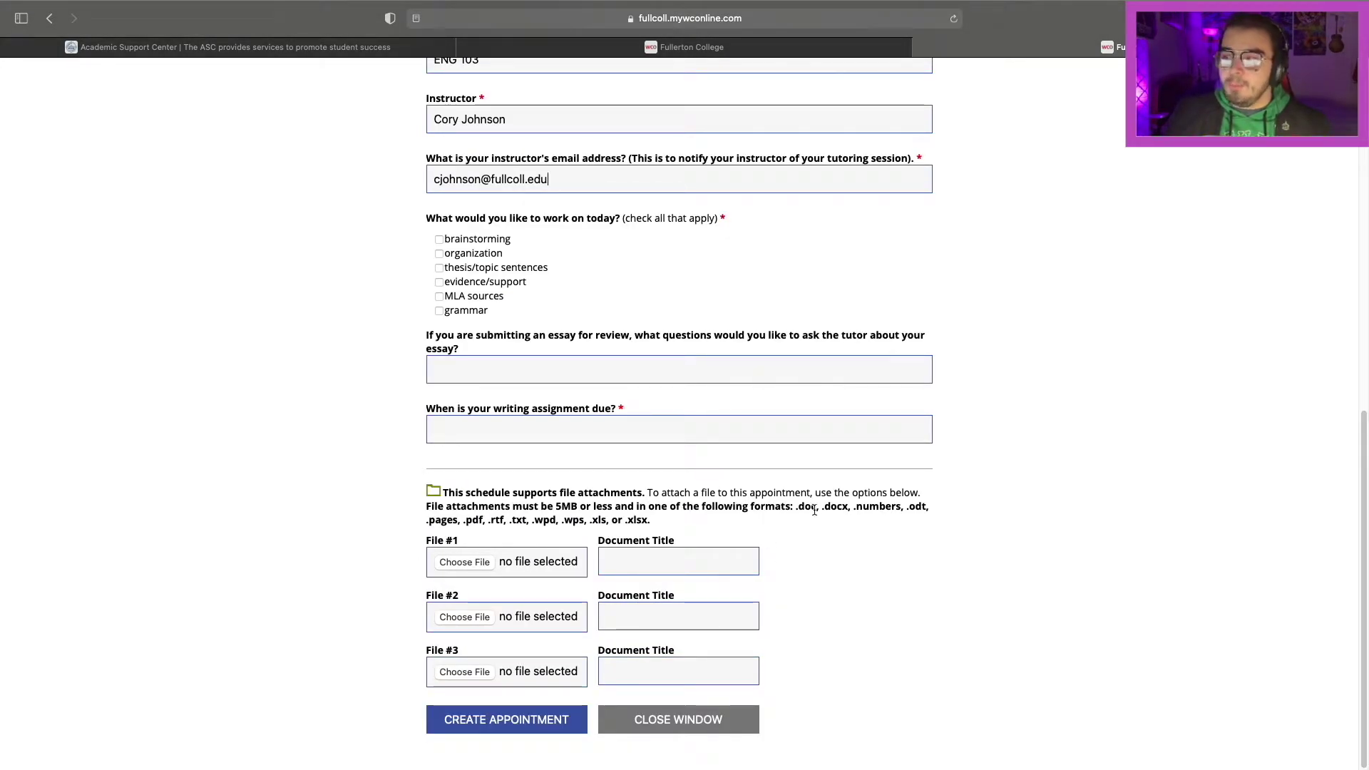
{"action": "left_click", "coordinate": [695, 718]}
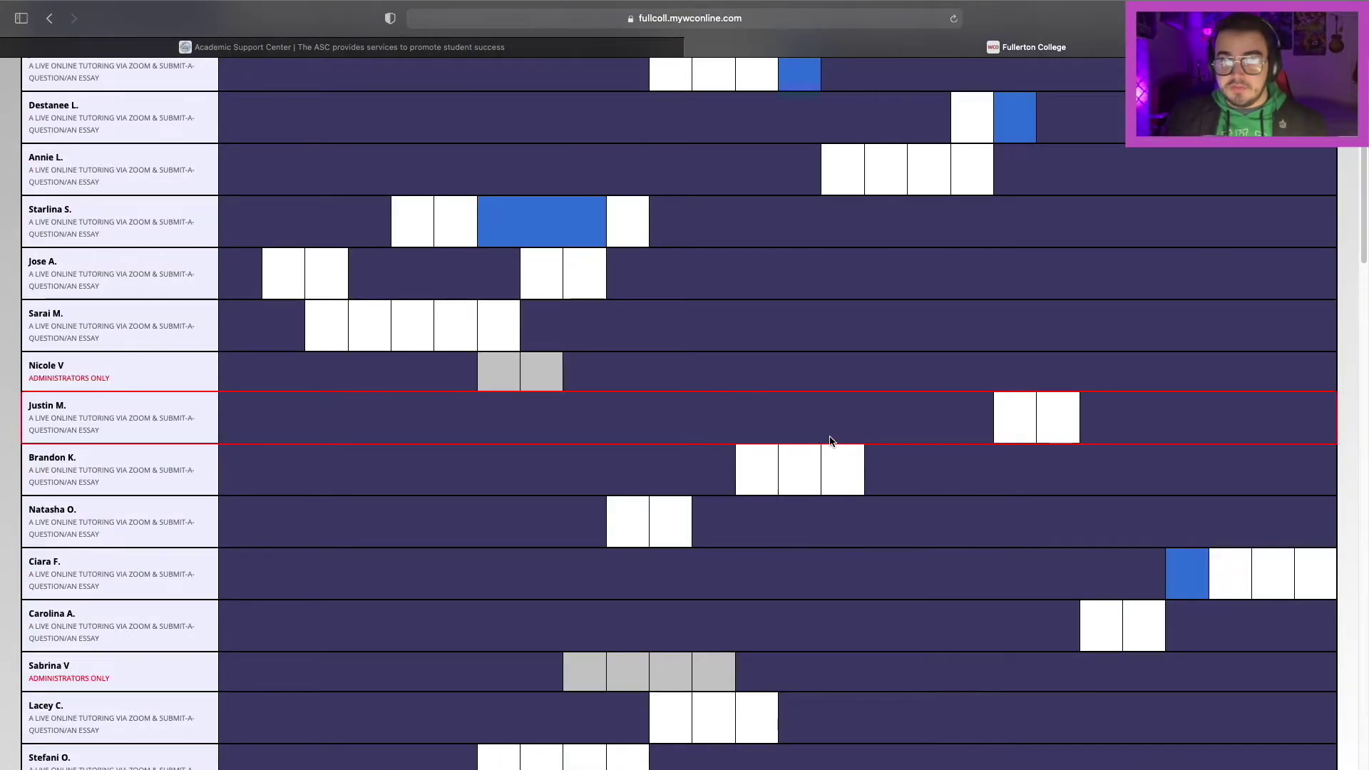
Switch the appointment calendar to the Tutoring Center schedule
{"action": "scroll", "coordinate": [829, 440], "scroll_direction": "down", "scroll_amount": 1}
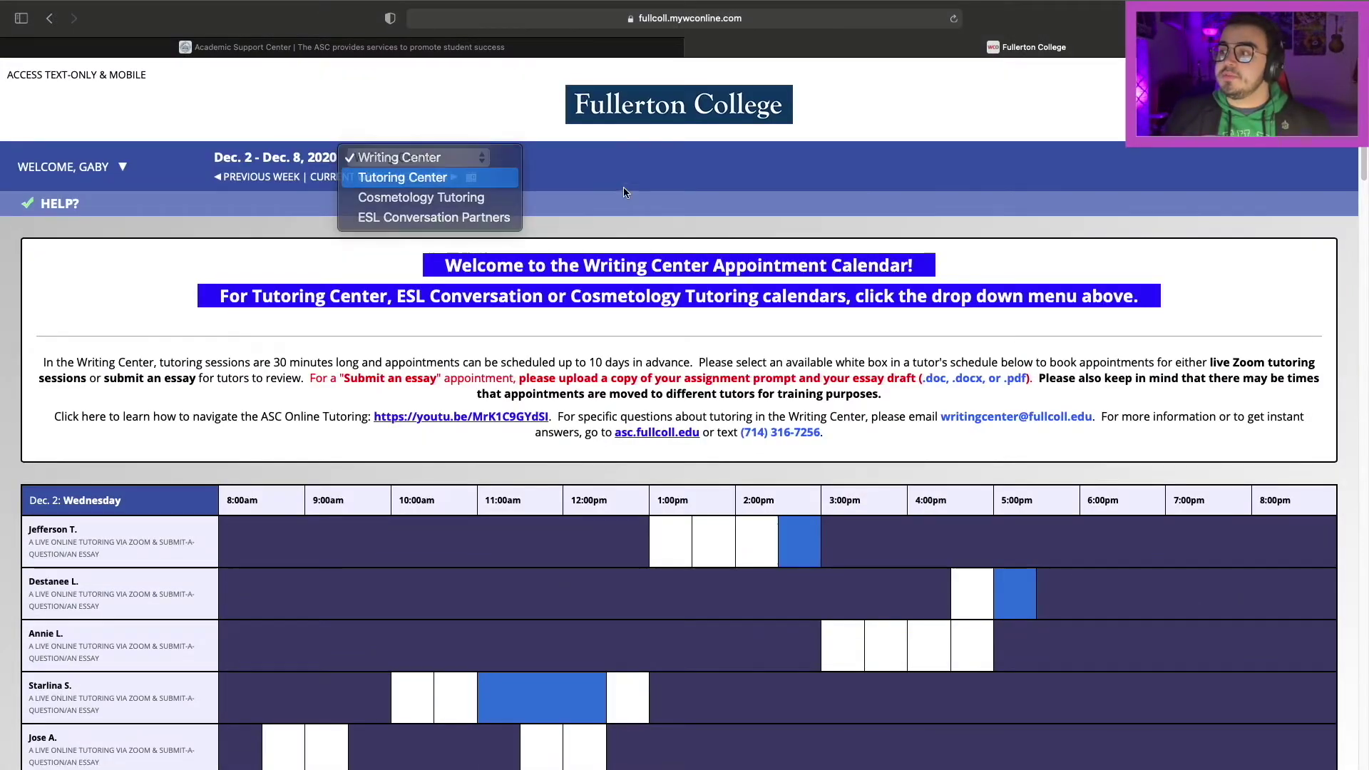
{"action": "left_click", "coordinate": [410, 175]}
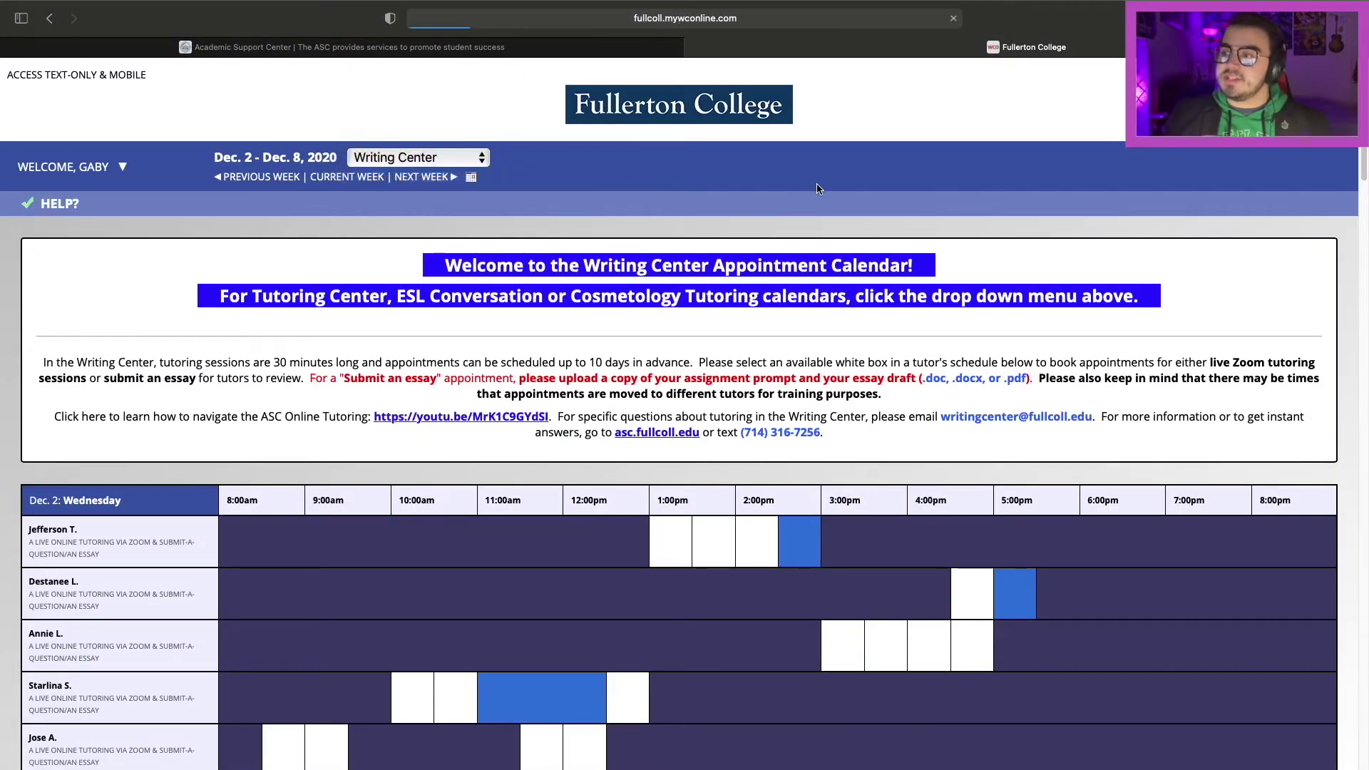
{"action": "scroll", "coordinate": [817, 187], "scroll_direction": "down", "scroll_amount": 4}
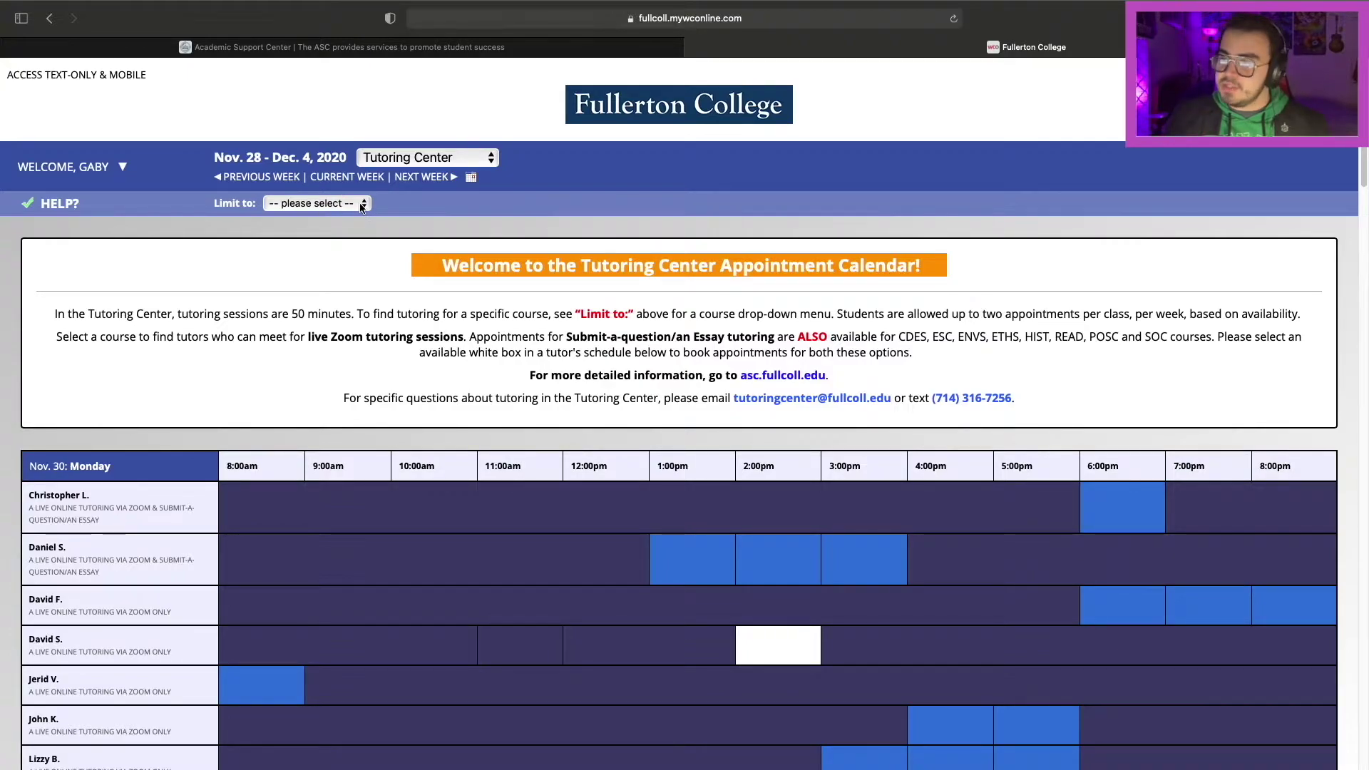
Examine the courses offered in the Tutoring Center calendar's course filter
{"action": "left_click", "coordinate": [361, 205]}
{"action": "scroll", "coordinate": [329, 406], "scroll_direction": "down", "scroll_amount": 5}
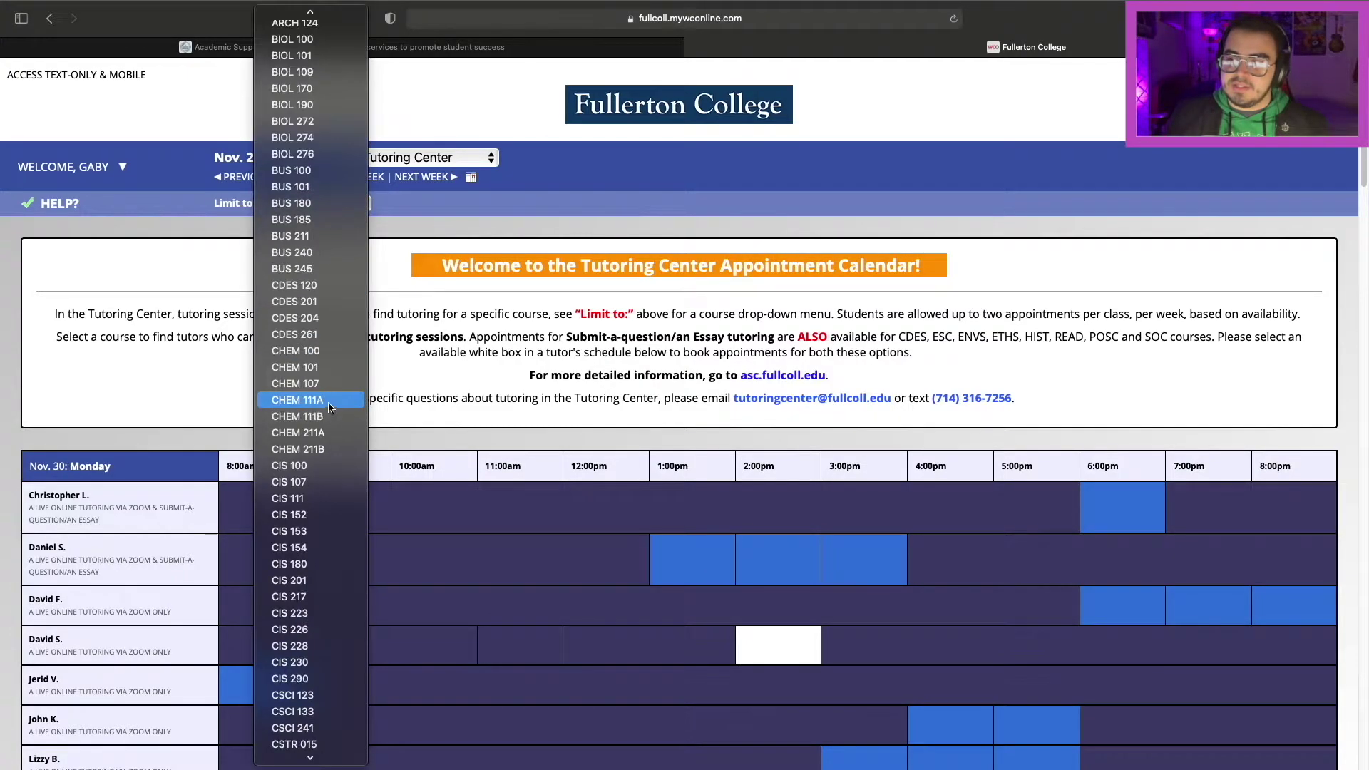
{"action": "scroll", "coordinate": [328, 405], "scroll_direction": "down", "scroll_amount": 3}
{"action": "scroll", "coordinate": [346, 221], "scroll_direction": "up", "scroll_amount": 5}
{"action": "scroll", "coordinate": [343, 224], "scroll_direction": "down", "scroll_amount": 2}
{"action": "scroll", "coordinate": [343, 224], "scroll_direction": "down", "scroll_amount": 15}
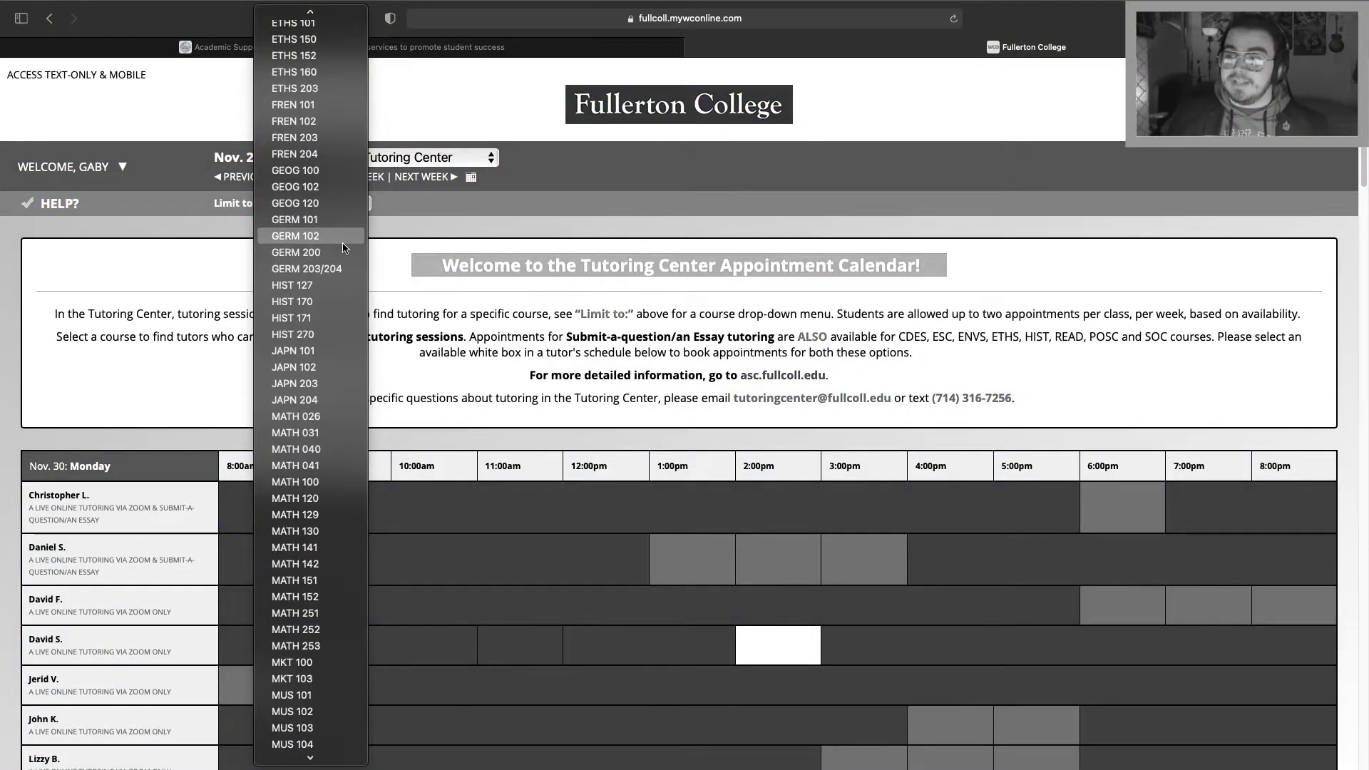
{"action": "scroll", "coordinate": [339, 245], "scroll_direction": "down", "scroll_amount": 8}
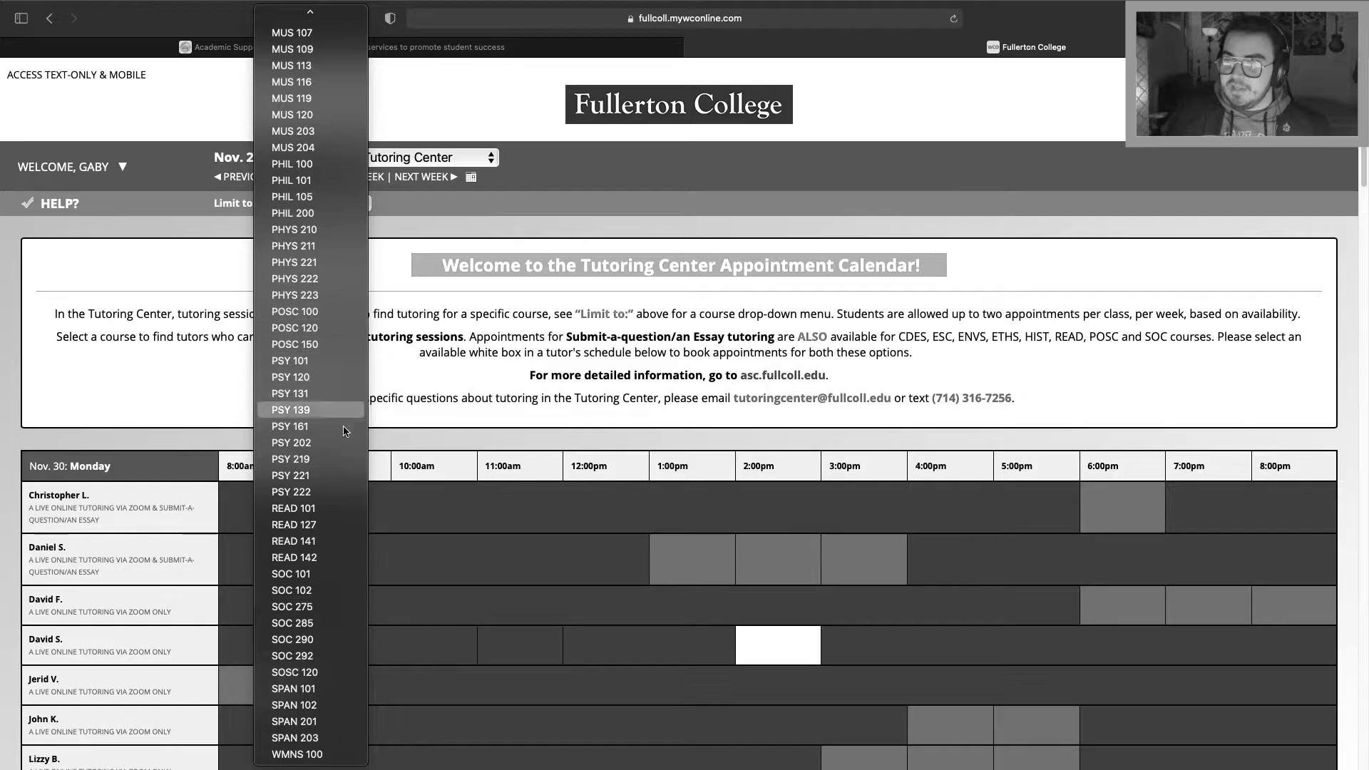
{"action": "scroll", "coordinate": [324, 214], "scroll_direction": "up", "scroll_amount": 15}
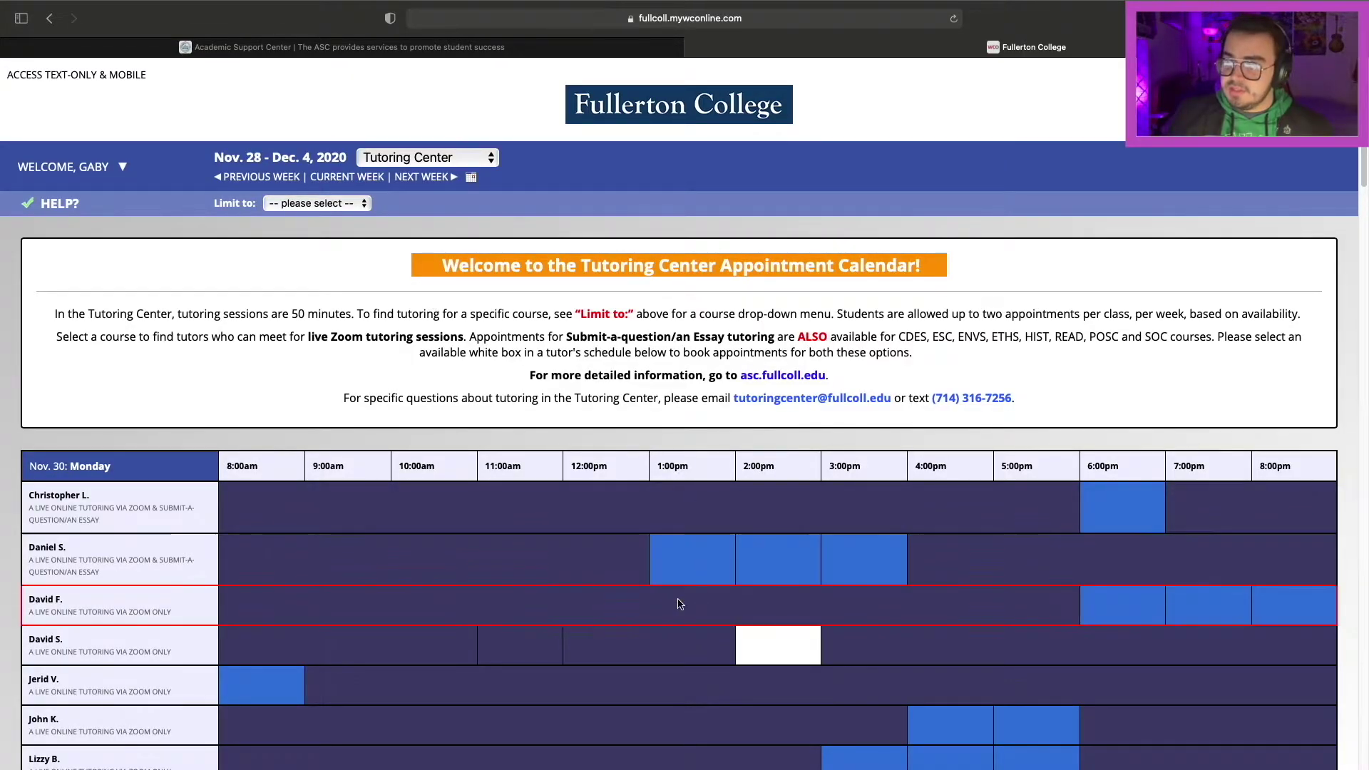
Limit the Tutoring Center calendar to FREN 101
{"action": "scroll", "coordinate": [712, 559], "scroll_direction": "down", "scroll_amount": 15}
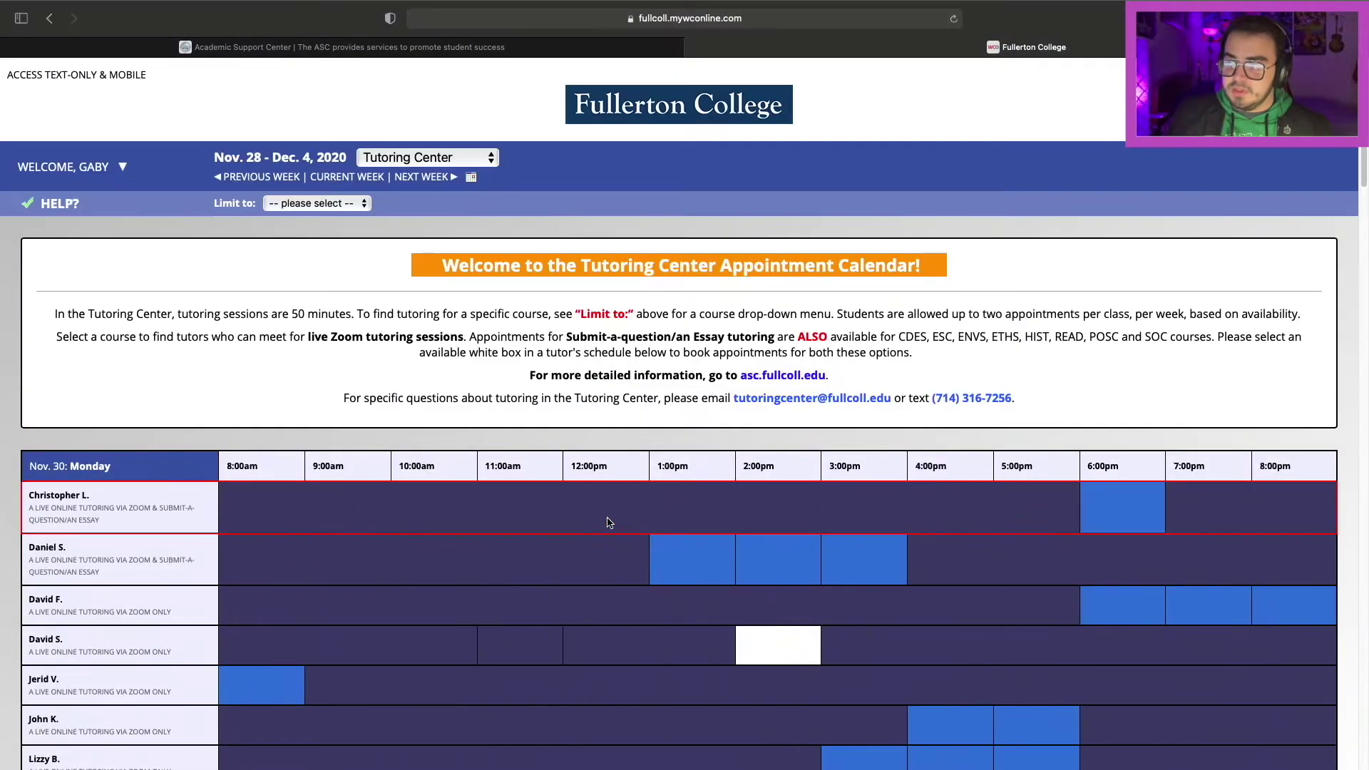
{"action": "left_click", "coordinate": [314, 203]}
{"action": "left_click", "coordinate": [319, 521]}
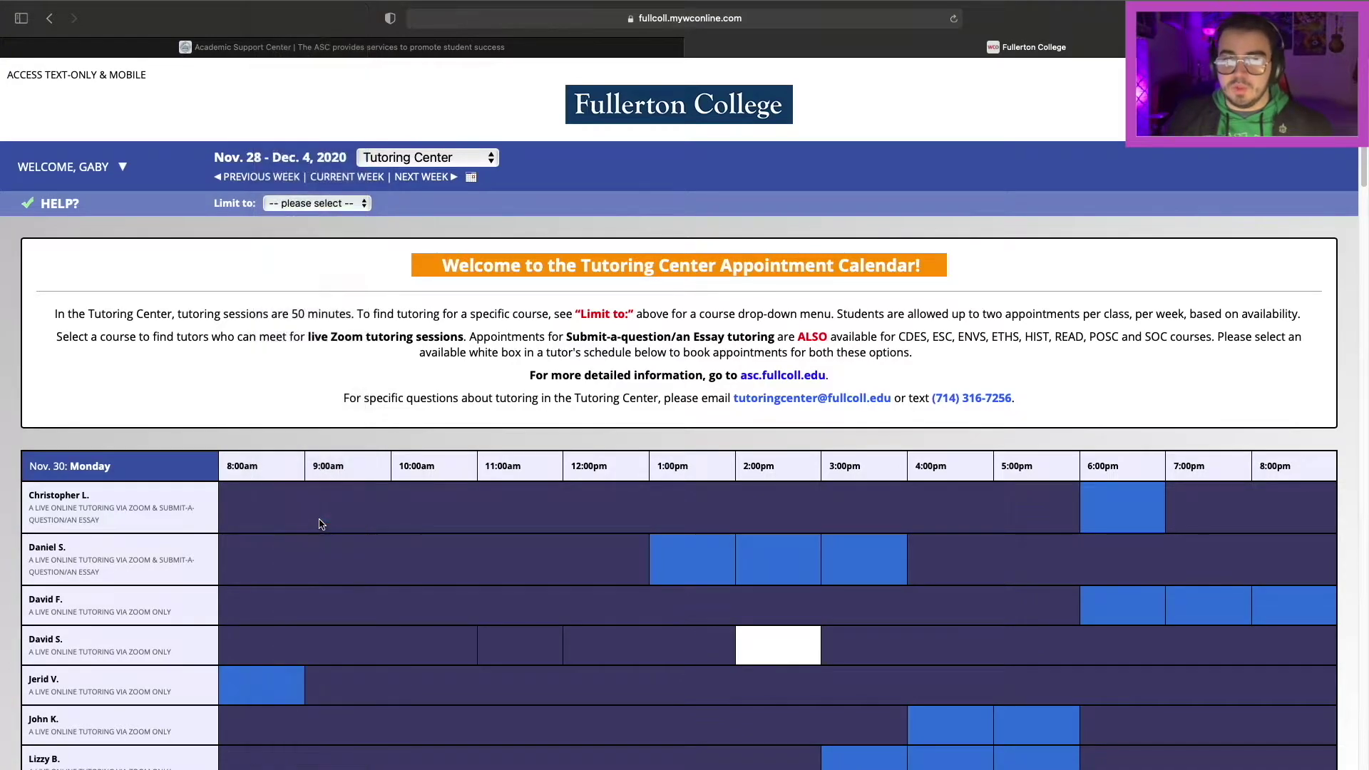
Examine the FREN 101 tutors' appointment slots for the week of Nov. 28 - Dec. 4, 2020
{"action": "scroll", "coordinate": [755, 427], "scroll_direction": "down", "scroll_amount": 5}
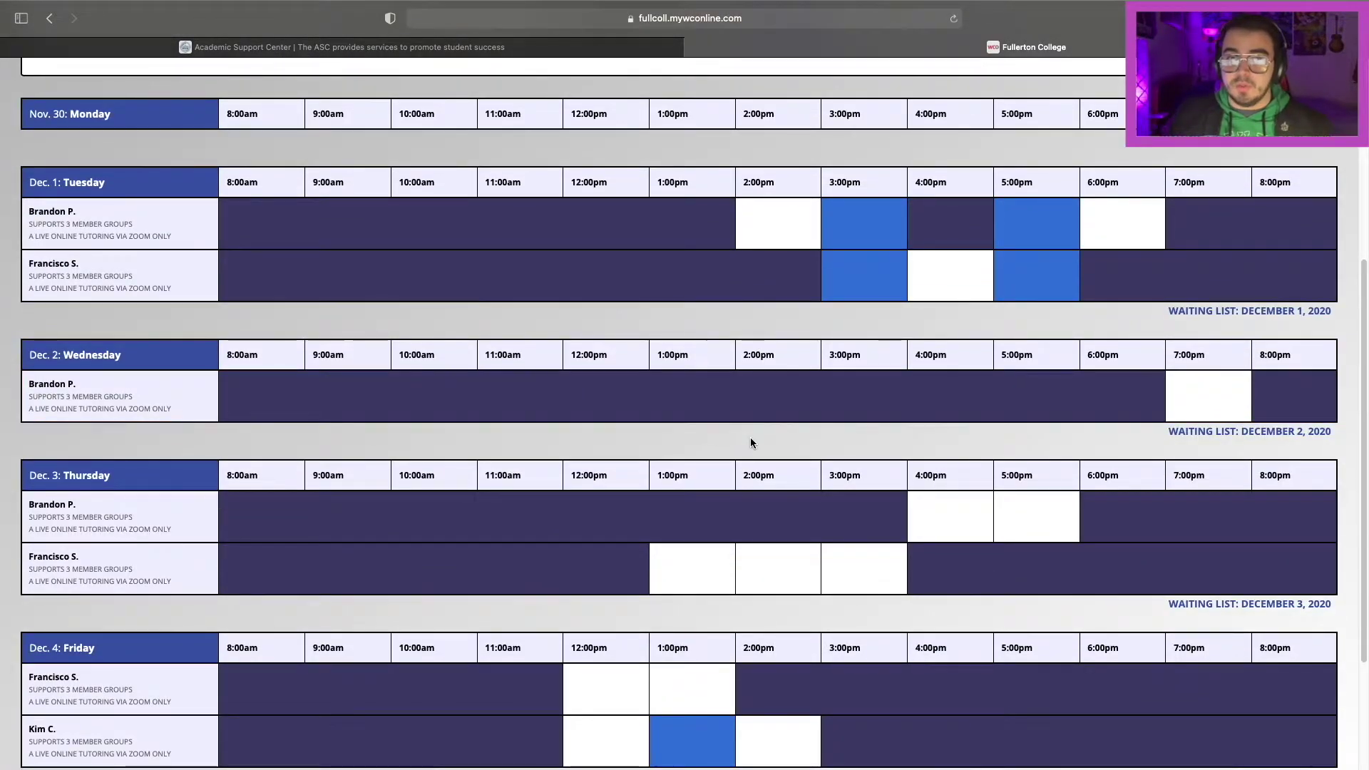
{"action": "scroll", "coordinate": [751, 442], "scroll_direction": "down", "scroll_amount": 3}
{"action": "scroll", "coordinate": [760, 458], "scroll_direction": "up", "scroll_amount": 6}
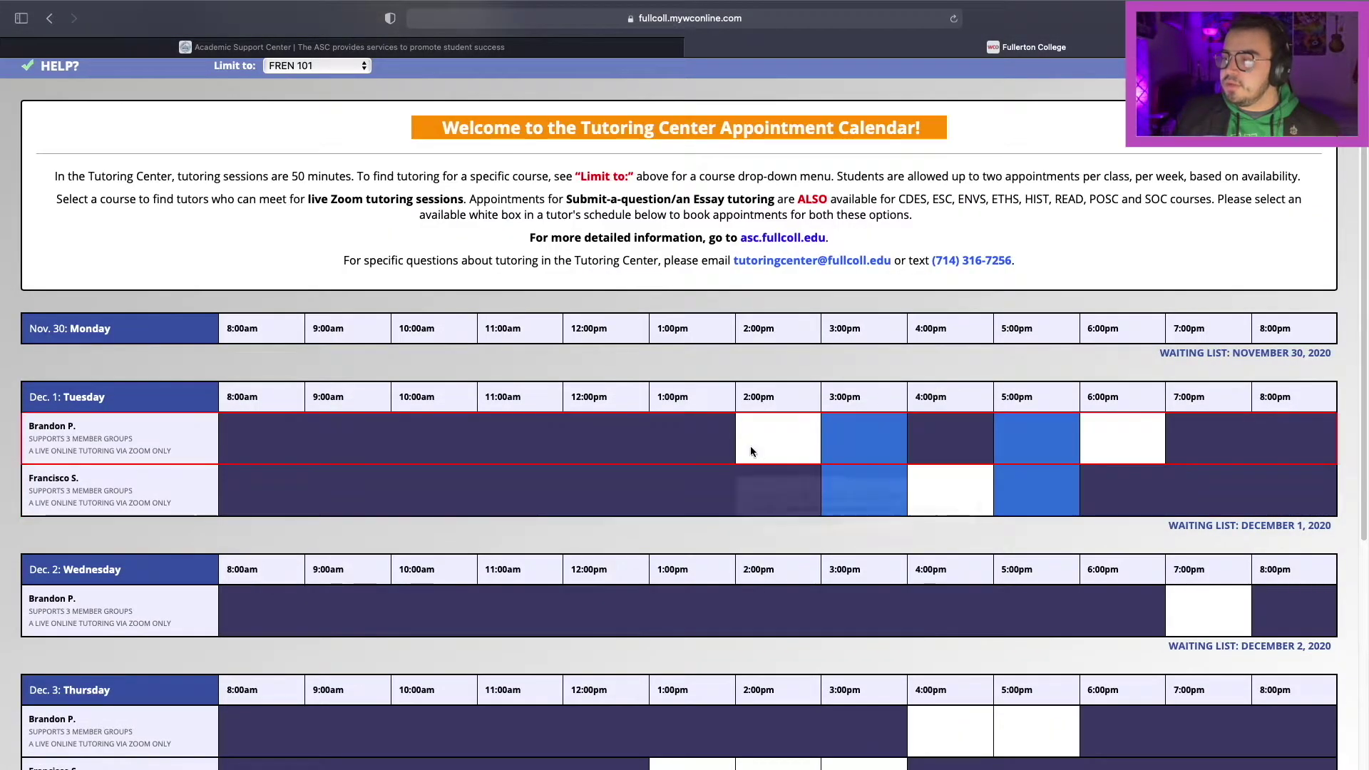
{"action": "scroll", "coordinate": [942, 489], "scroll_direction": "down", "scroll_amount": 4}
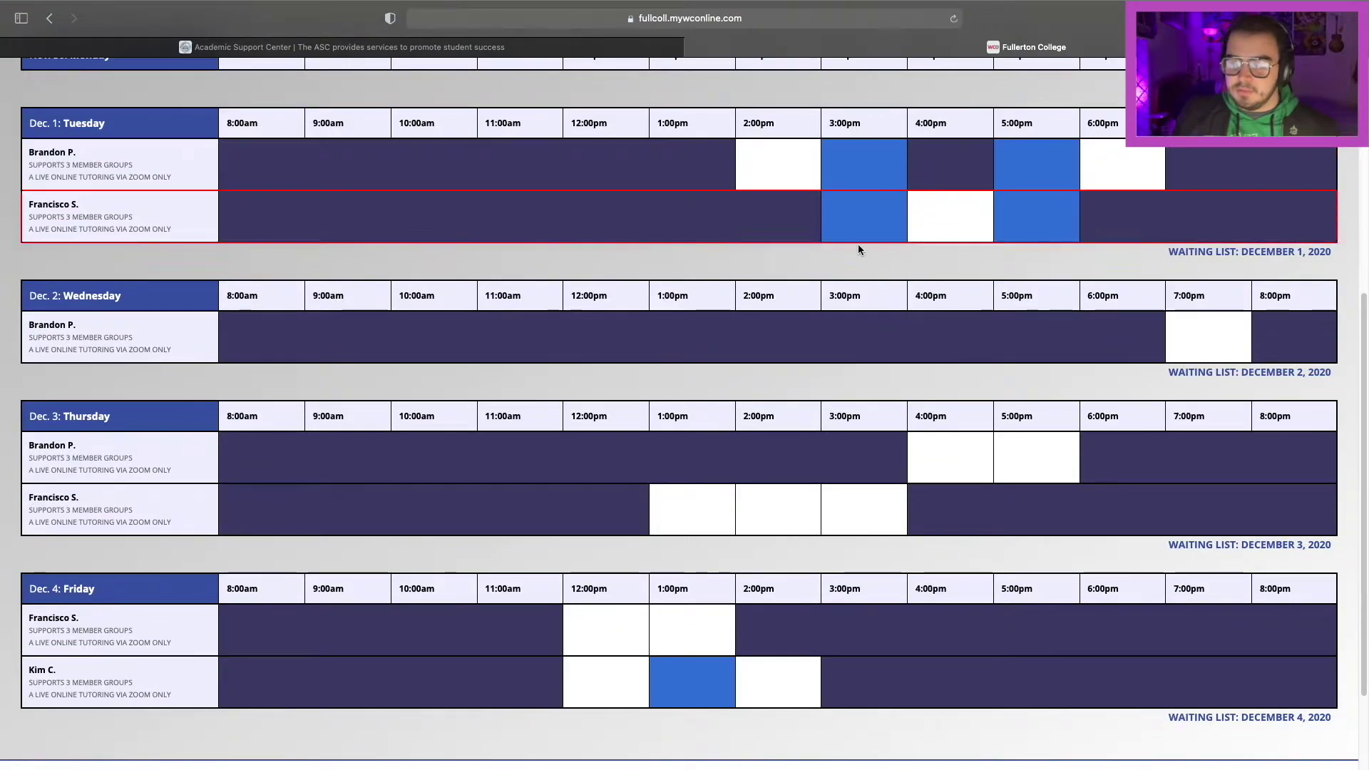
{"action": "scroll", "coordinate": [926, 499], "scroll_direction": "up", "scroll_amount": 1}
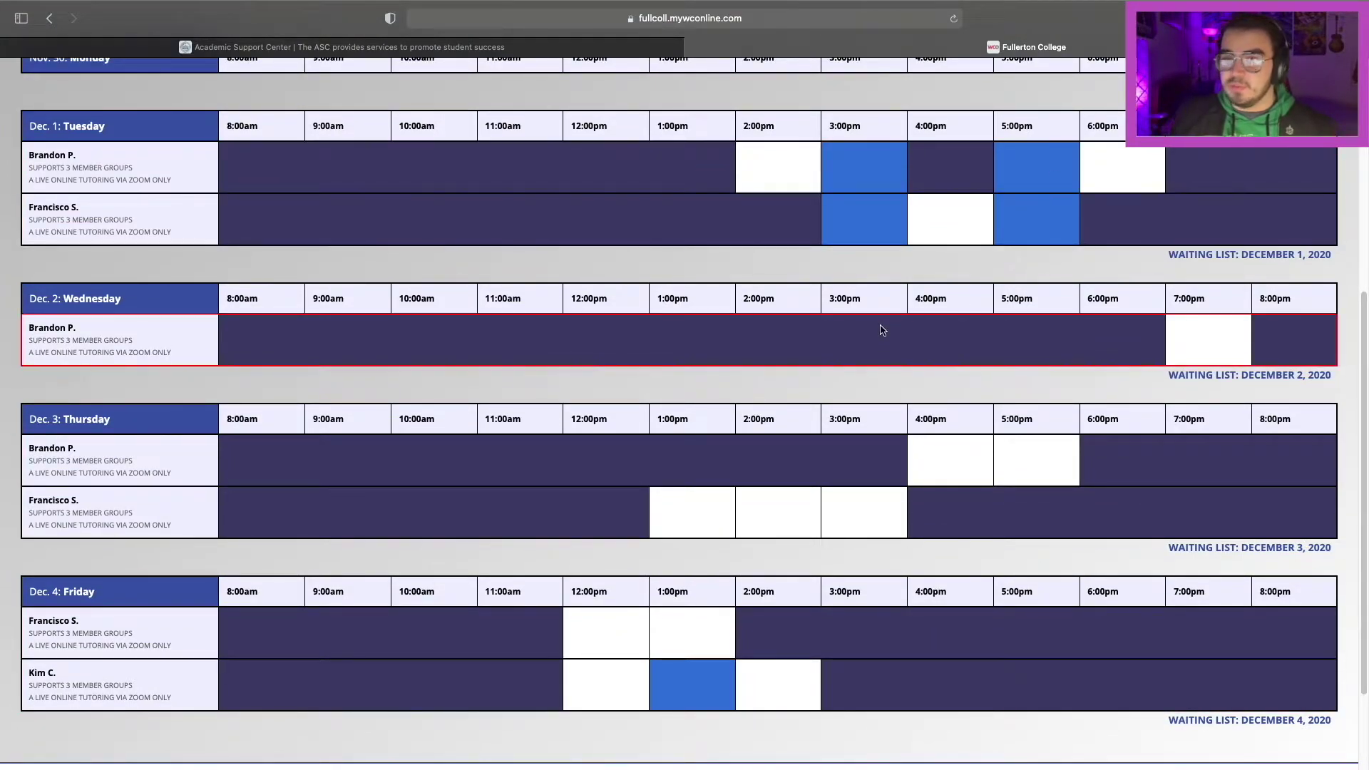
{"action": "scroll", "coordinate": [877, 331], "scroll_direction": "up", "scroll_amount": 6}
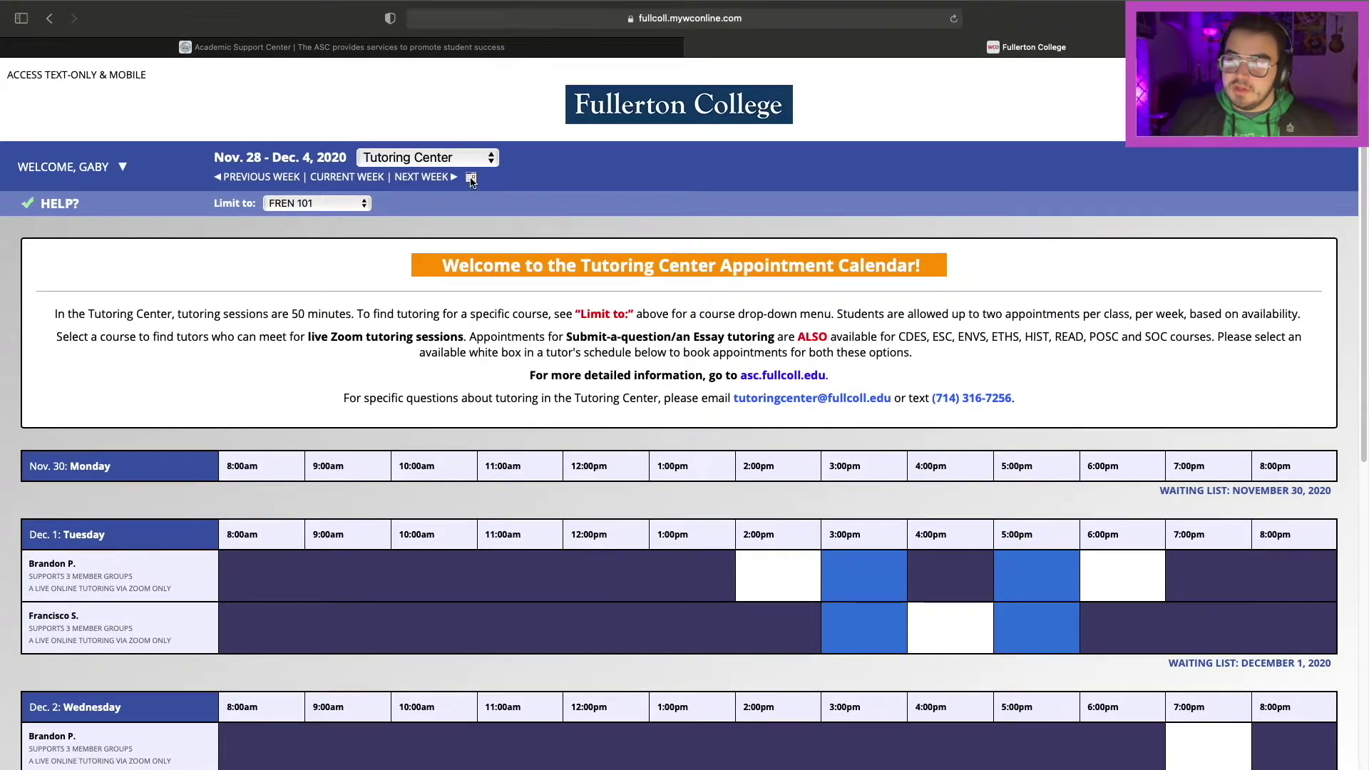
Show December 2020 in the schedule's date picker and close it without choosing a date
{"action": "left_click", "coordinate": [470, 178]}
{"action": "left_click", "coordinate": [643, 188]}
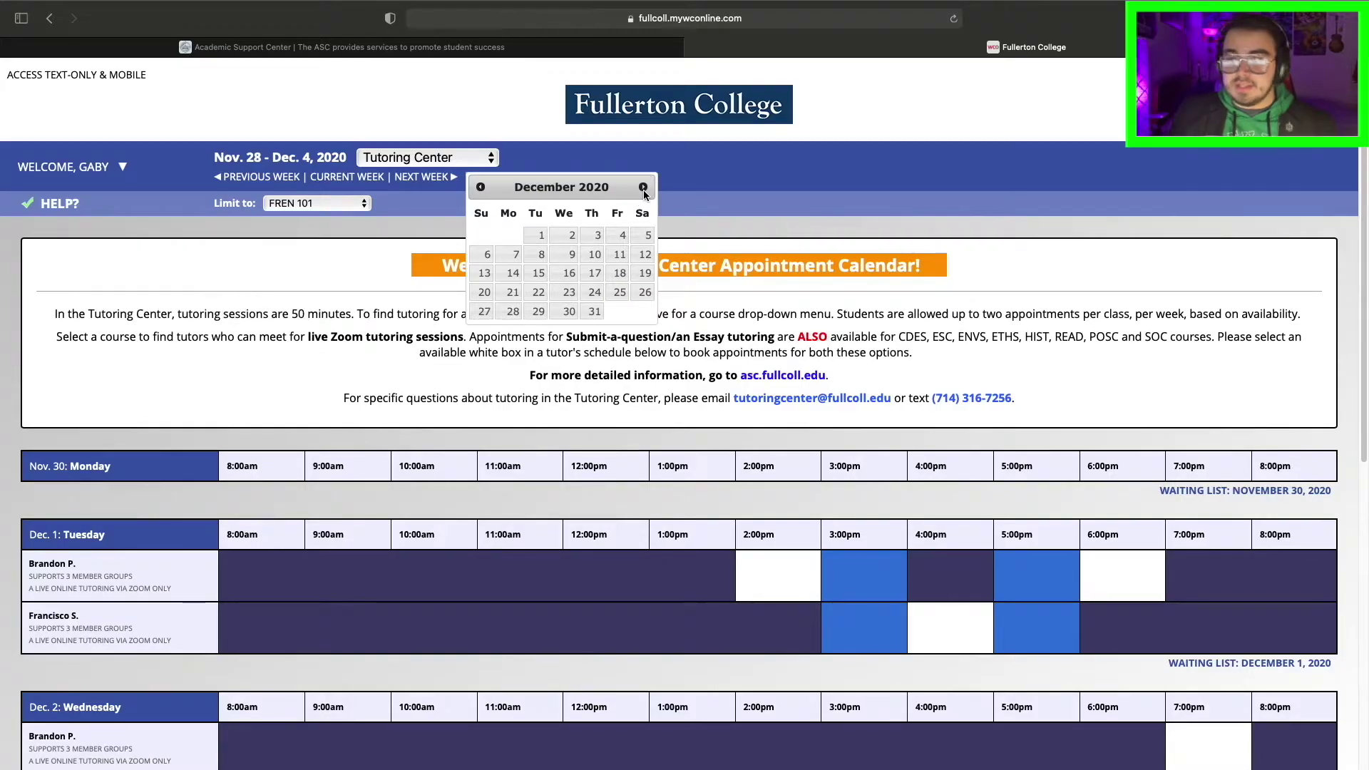
{"action": "left_click", "coordinate": [741, 189]}
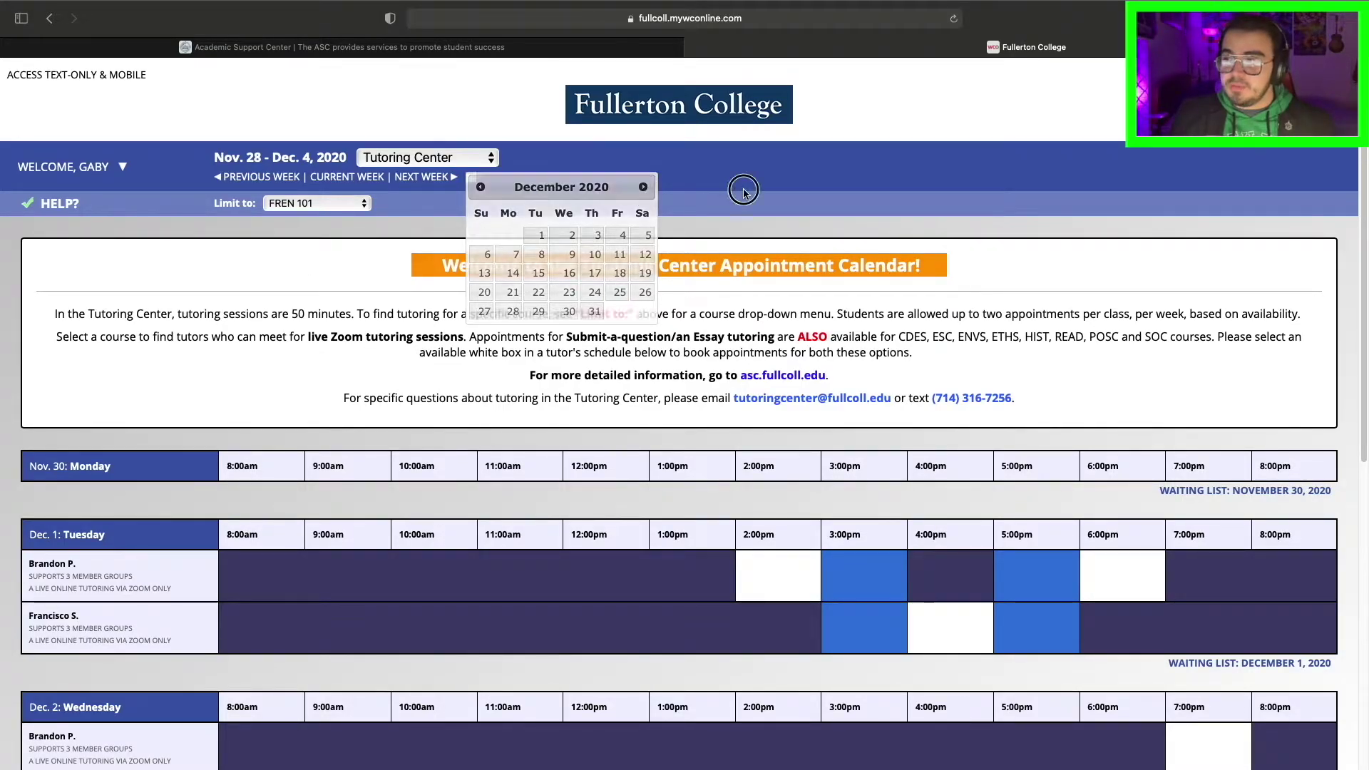
{"action": "left_click", "coordinate": [428, 181]}
Open the Tuesday, December 1, 6:00pm slot and highlight the Zoom link in its appointment form
{"action": "scroll", "coordinate": [749, 594], "scroll_direction": "down", "scroll_amount": 1}
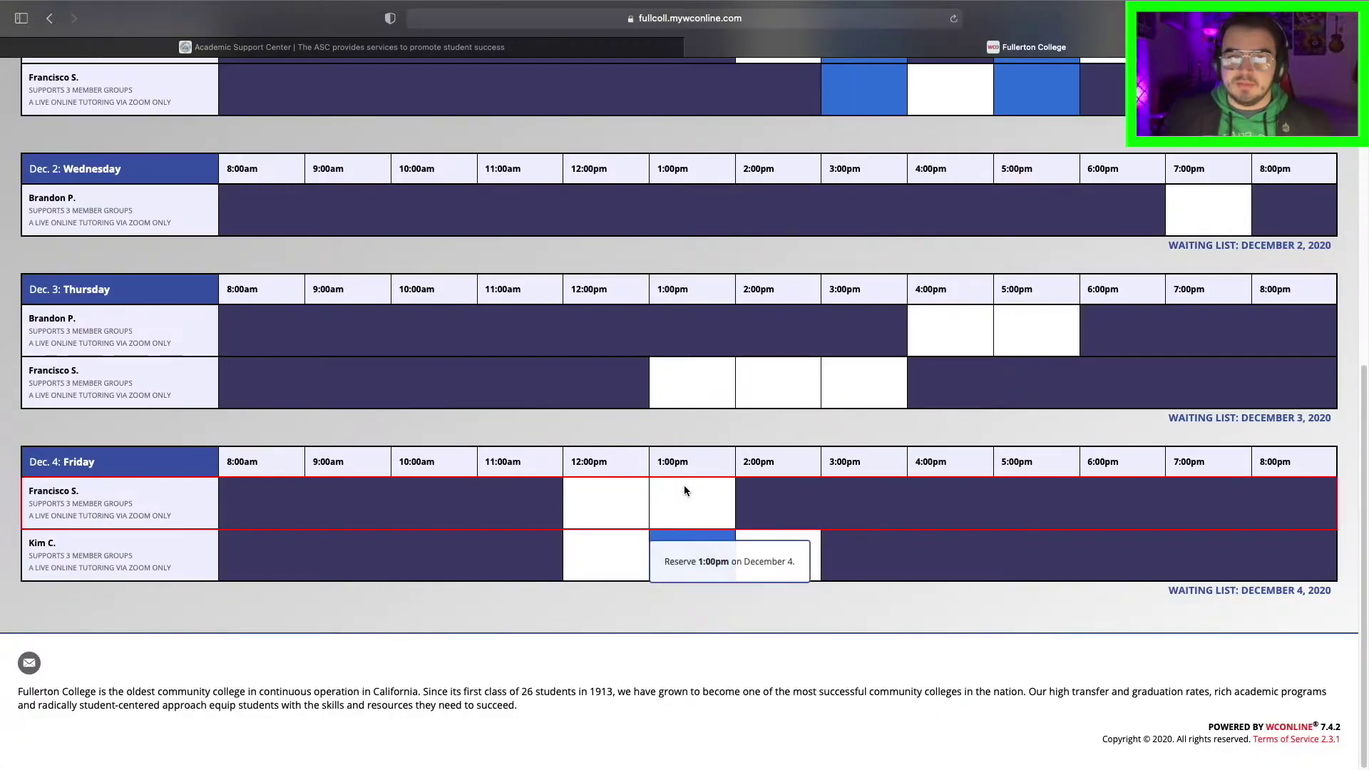
{"action": "scroll", "coordinate": [976, 288], "scroll_direction": "up", "scroll_amount": 3}
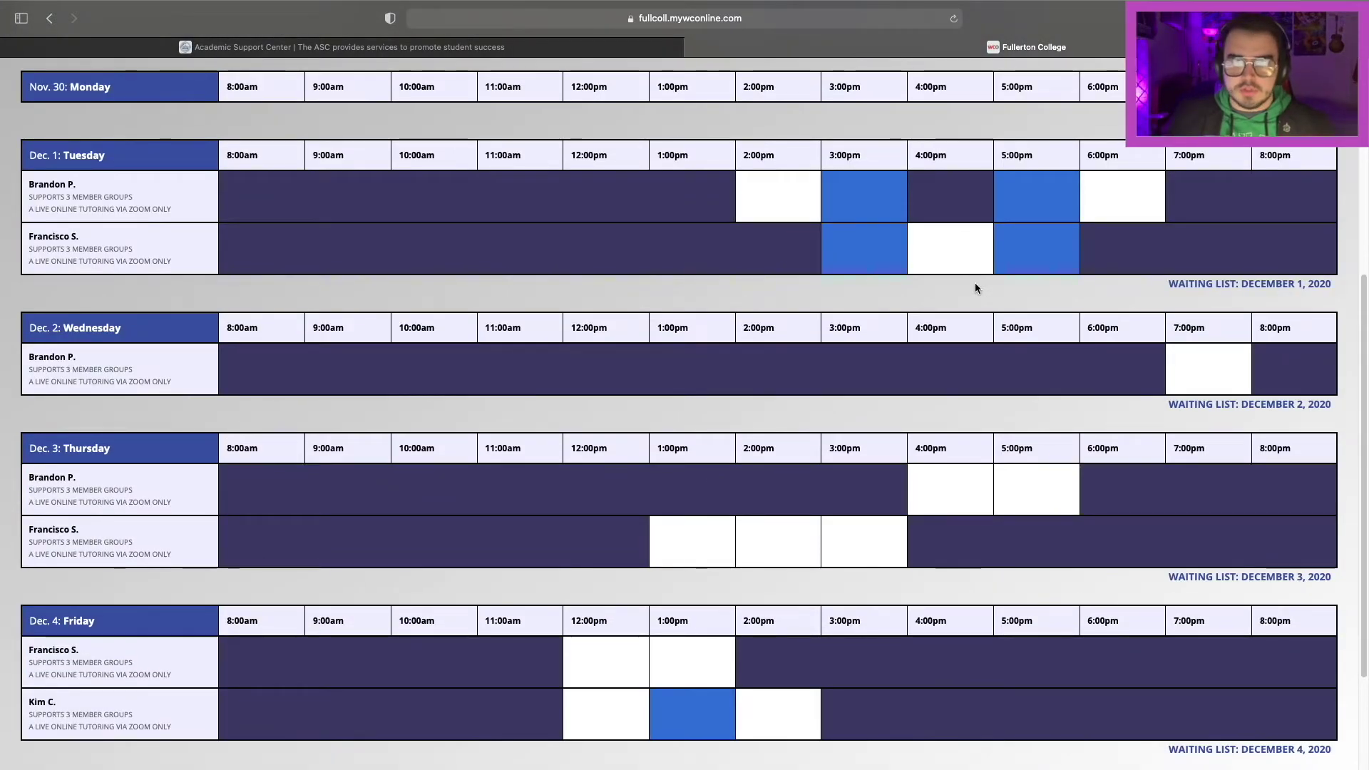
{"action": "left_click", "coordinate": [1087, 194]}
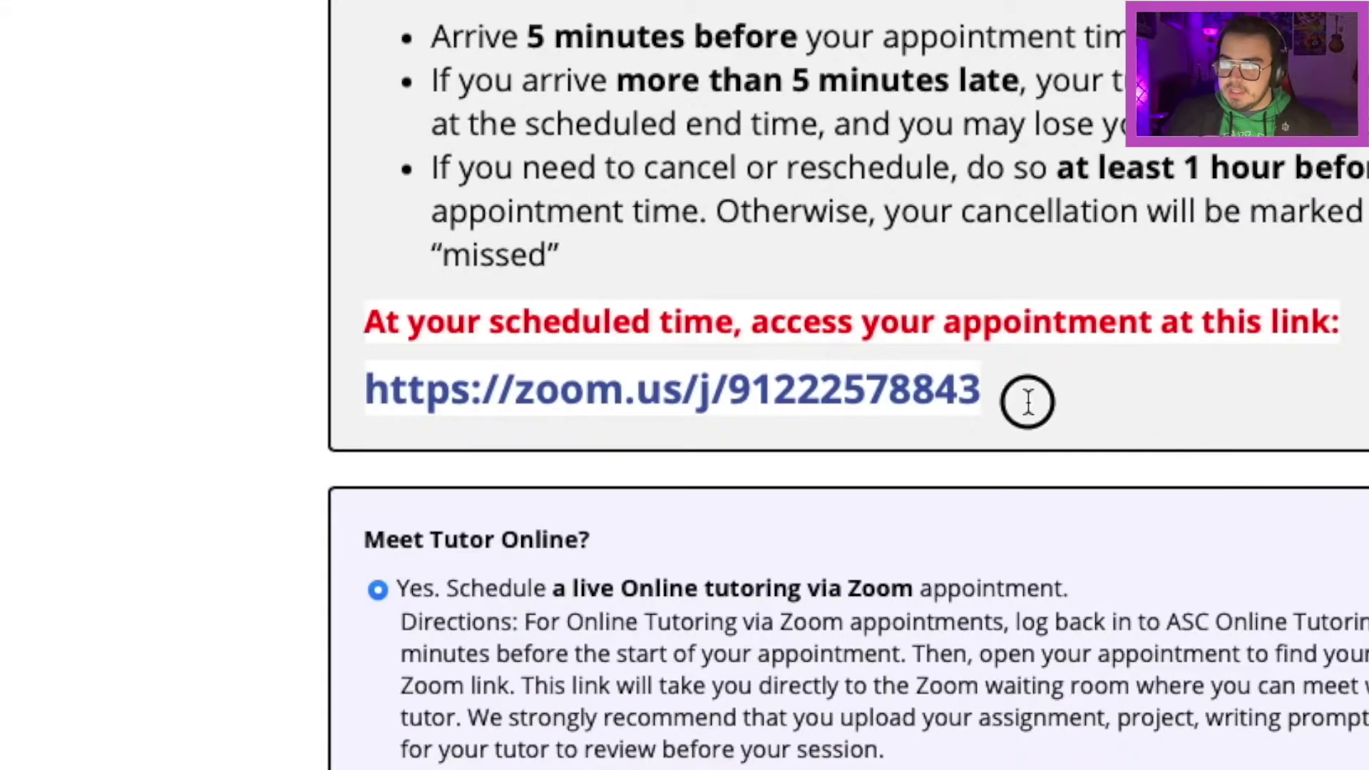
{"action": "left_click_drag", "start_coordinate": [722, 413], "coordinate": [442, 408]}
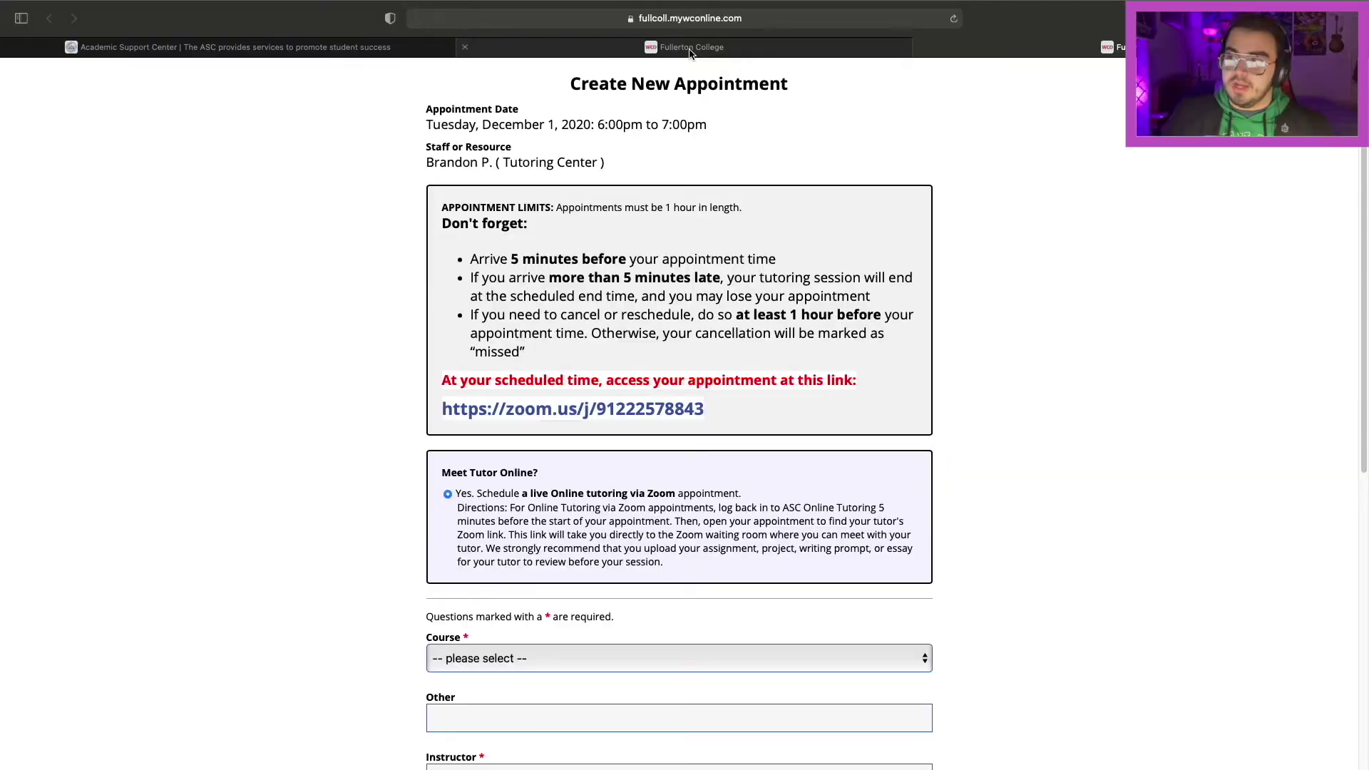
Return to the Tutoring Center calendar and highlight the courses that also offer Submit-a-question/an Essay tutoring, from CDES to SOC
{"action": "left_click", "coordinate": [690, 49]}
{"action": "left_click", "coordinate": [787, 305]}
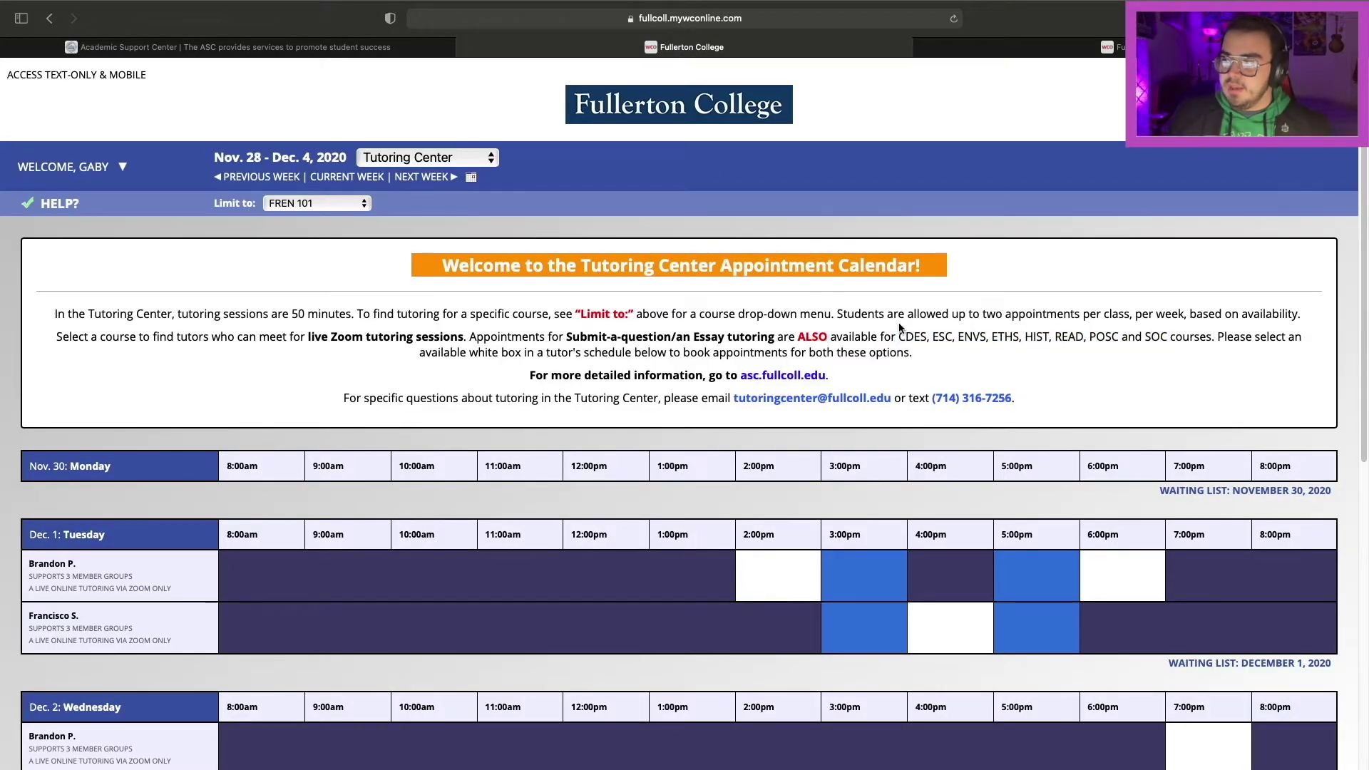
{"action": "left_click_drag", "start_coordinate": [901, 339], "coordinate": [1137, 332]}
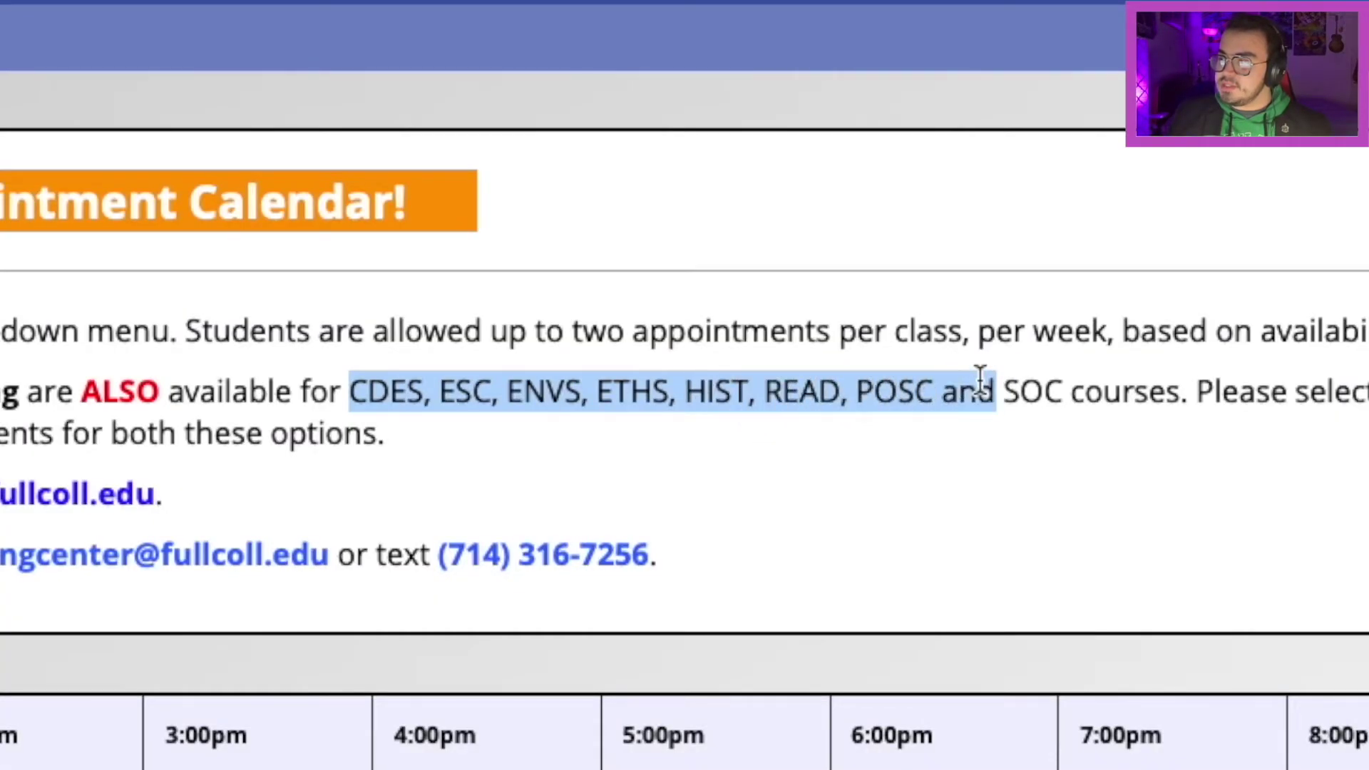
{"action": "left_click_drag", "start_coordinate": [980, 376], "coordinate": [1070, 393]}
{"action": "left_click", "coordinate": [1012, 544]}
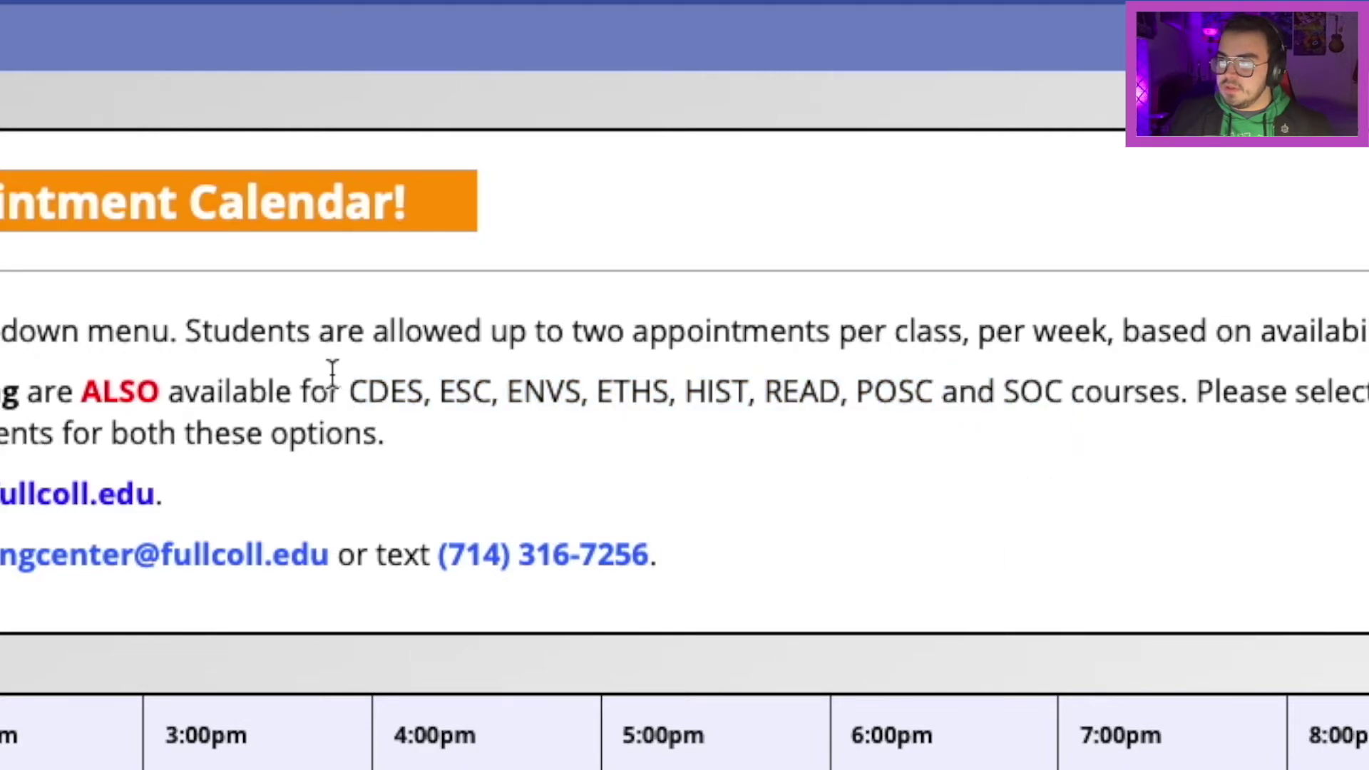
{"action": "left_click_drag", "start_coordinate": [351, 391], "coordinate": [1062, 403]}
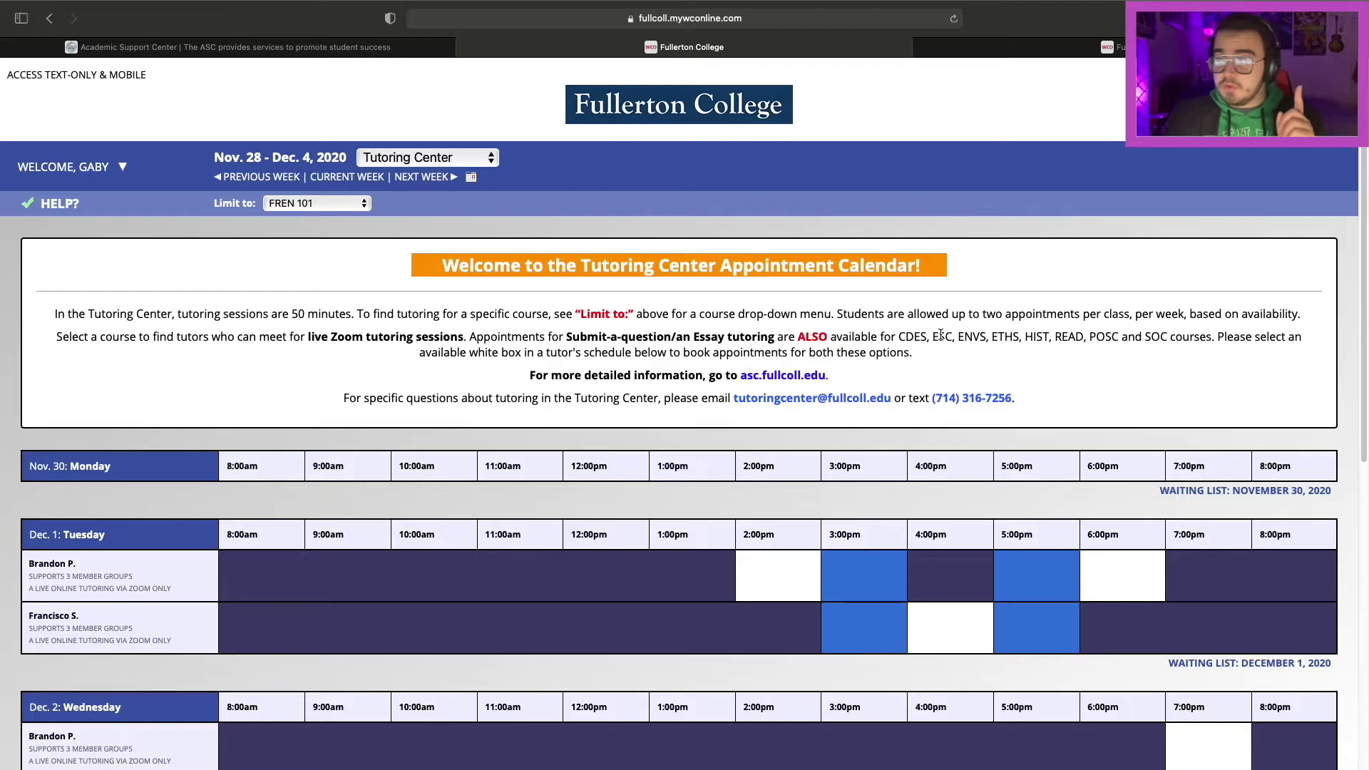
Open the existing FREN 101 group appointment on Tuesday, December 1 at 2:00pm
{"action": "scroll", "coordinate": [971, 341], "scroll_direction": "down", "scroll_amount": 7}
{"action": "scroll", "coordinate": [961, 404], "scroll_direction": "up", "scroll_amount": 2}
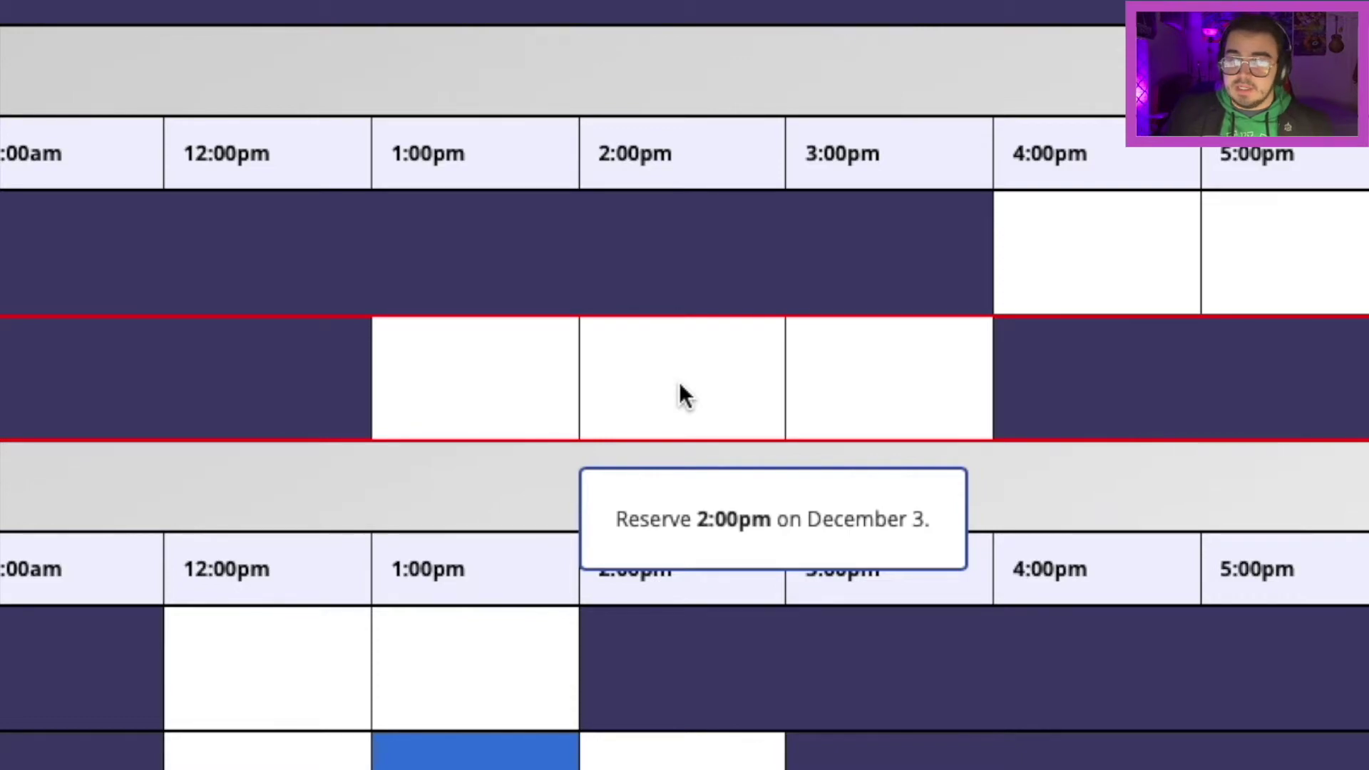
{"action": "scroll", "coordinate": [679, 382], "scroll_direction": "down", "scroll_amount": 3}
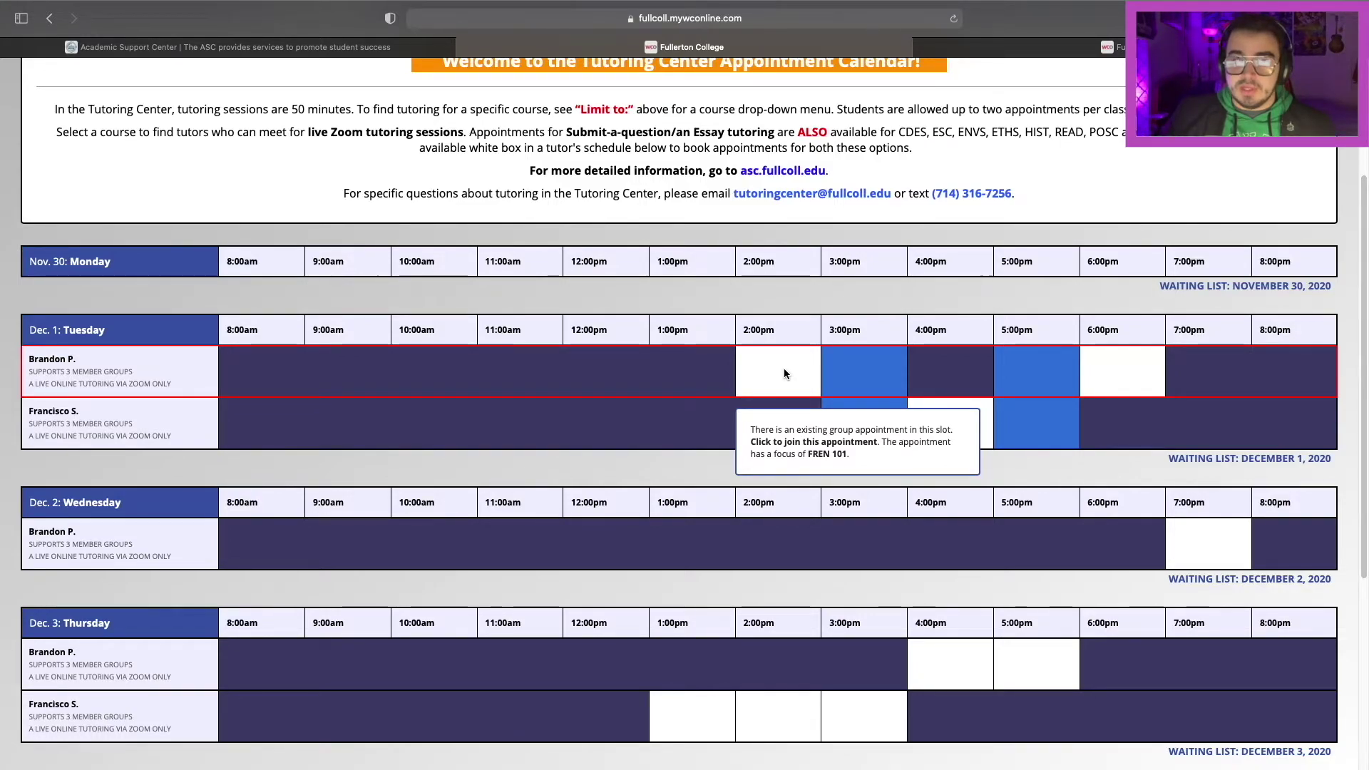
{"action": "left_click", "coordinate": [784, 369]}
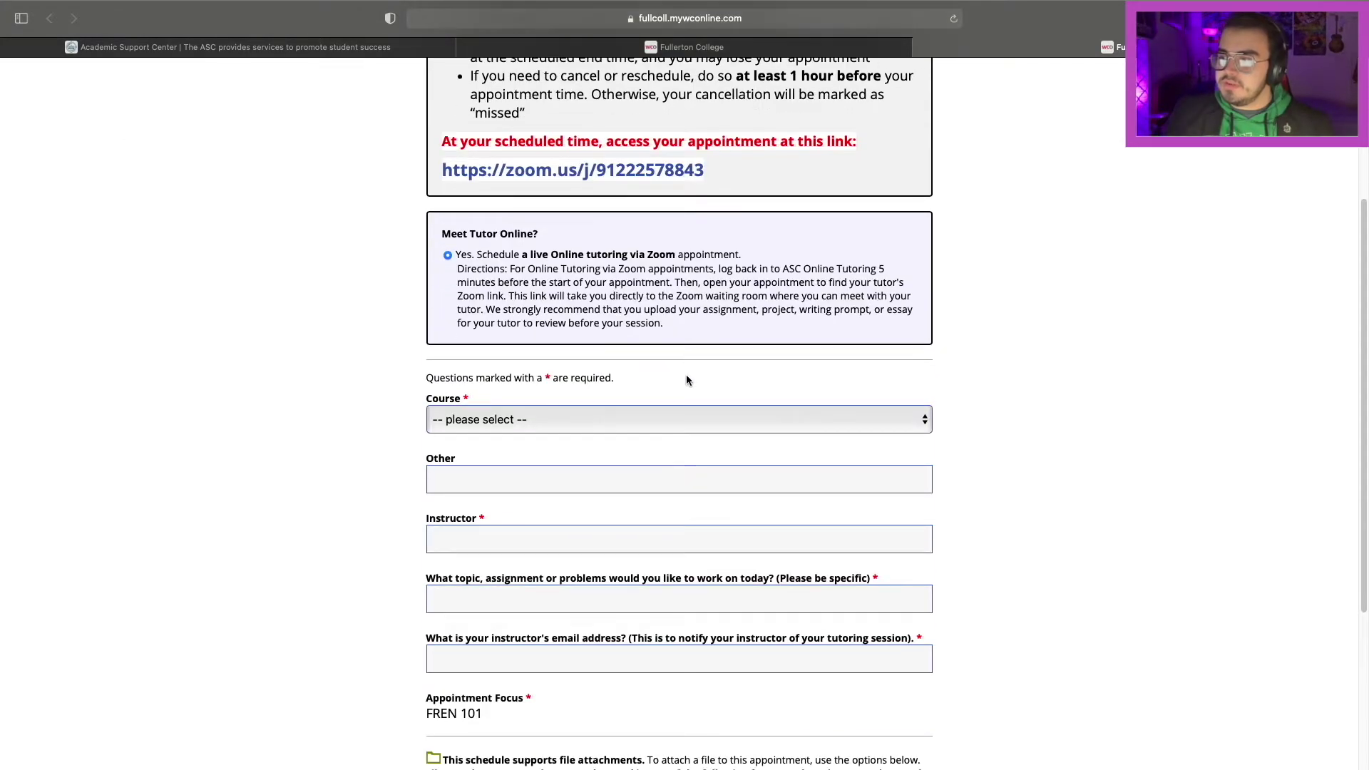
Set the course to "Other please specify below." and highlight the form's Appointment Focus value
{"action": "left_click", "coordinate": [680, 420]}
{"action": "left_click", "coordinate": [700, 447]}
{"action": "scroll", "coordinate": [606, 439], "scroll_direction": "down", "scroll_amount": 5}
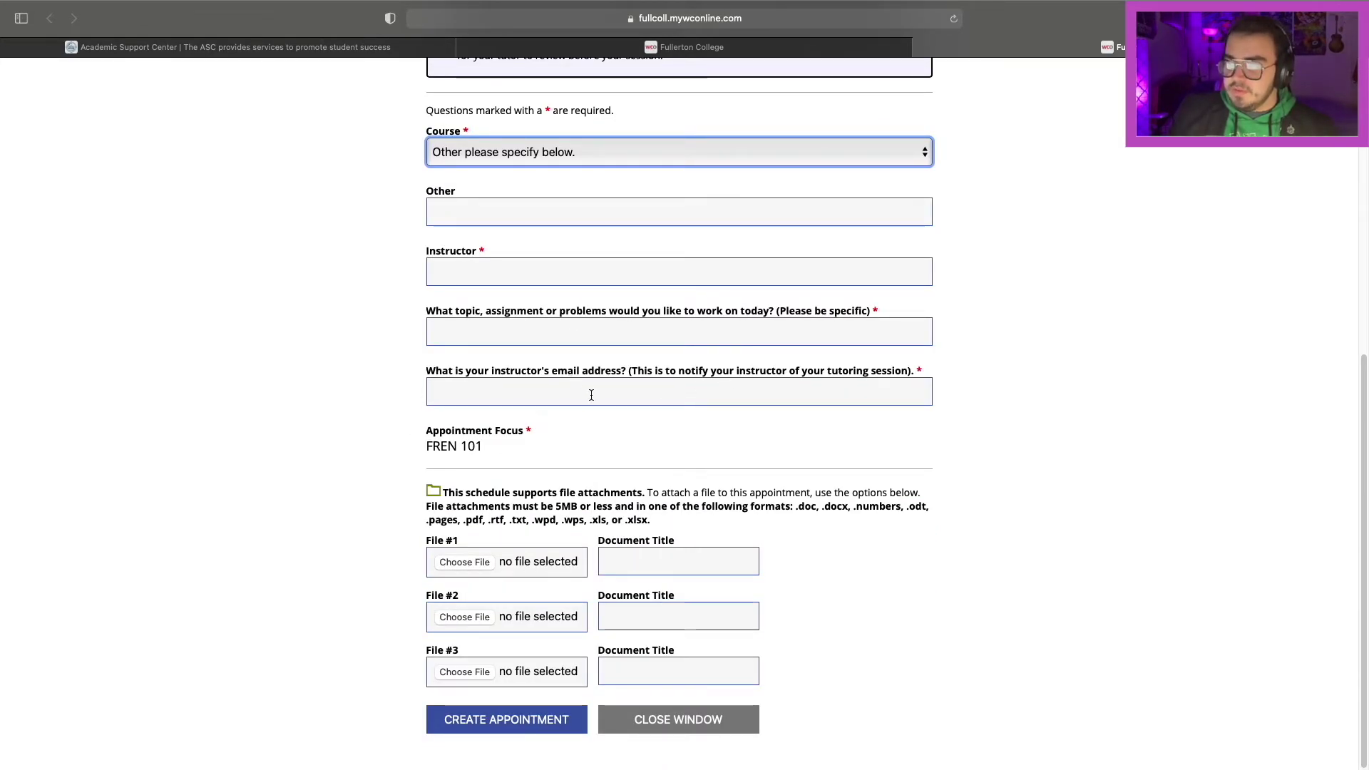
{"action": "left_click_drag", "start_coordinate": [517, 455], "coordinate": [402, 452]}
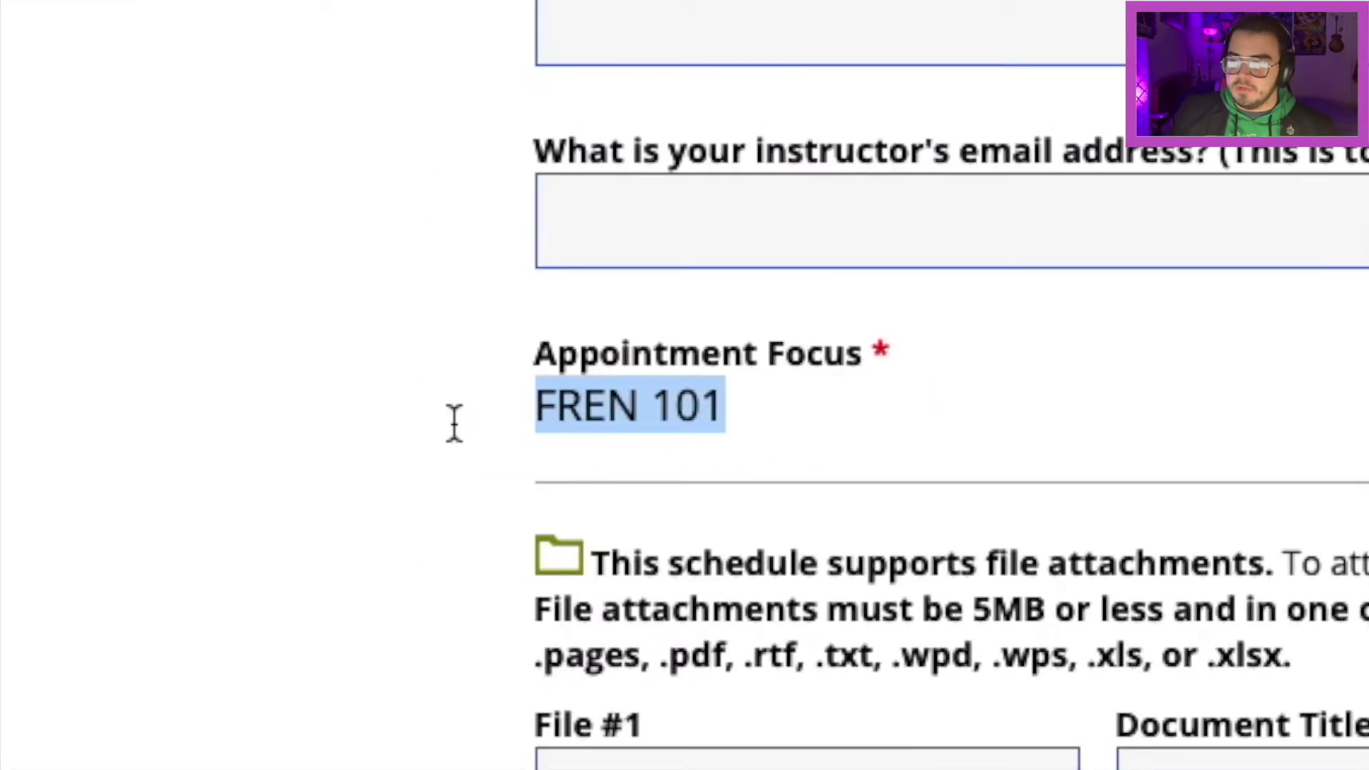
{"action": "left_click", "coordinate": [455, 422]}
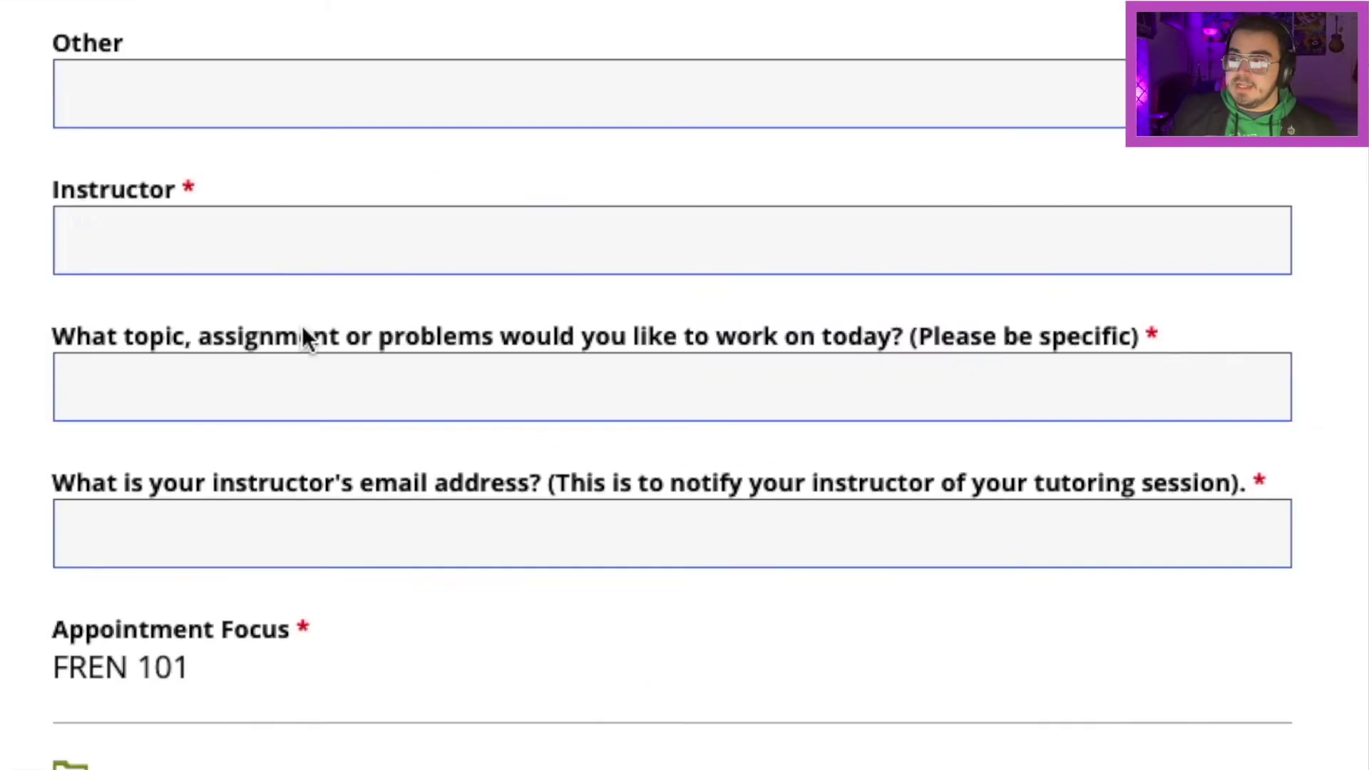